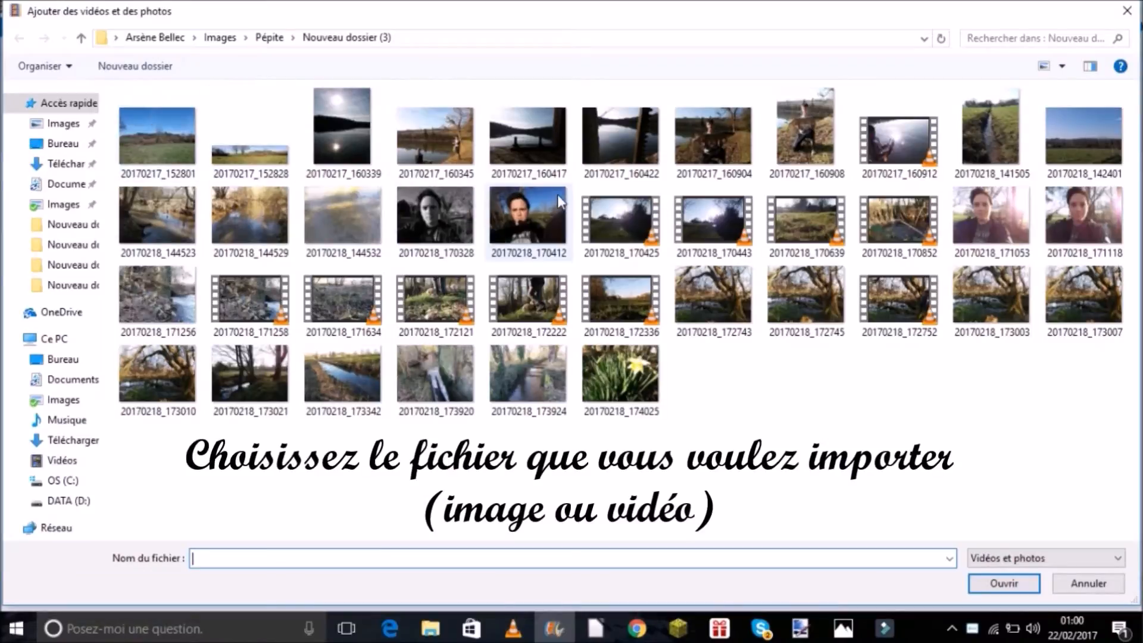
# Step: Import the photos 20170217_160345 and 20170217_160417 into the project
pyautogui.doubleClick(428, 144)
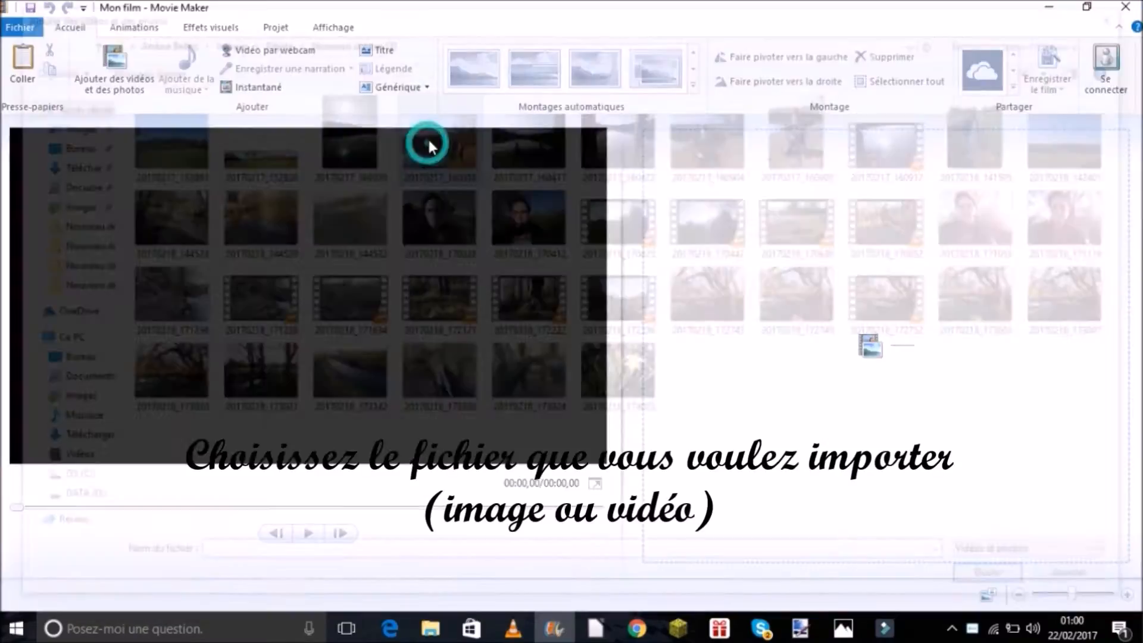
pyautogui.click(149, 75)
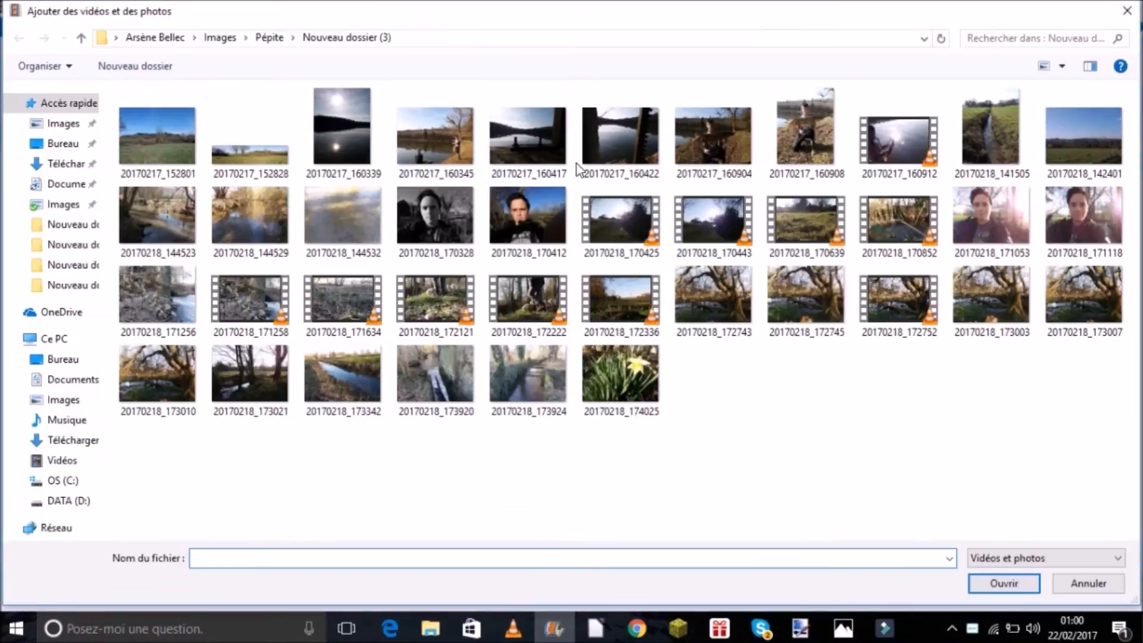
pyautogui.doubleClick(538, 147)
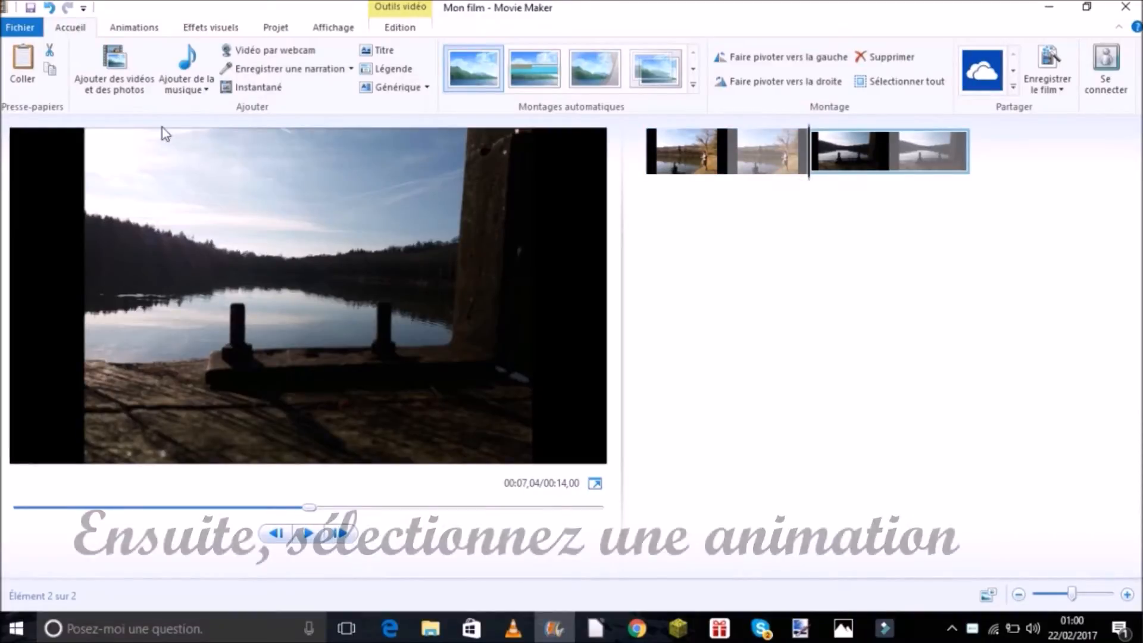
# Step: Browse the available transitions down to the Contemporain group, and return to the first photo at the start of the timeline
pyautogui.click(136, 25)
pyautogui.click(556, 87)
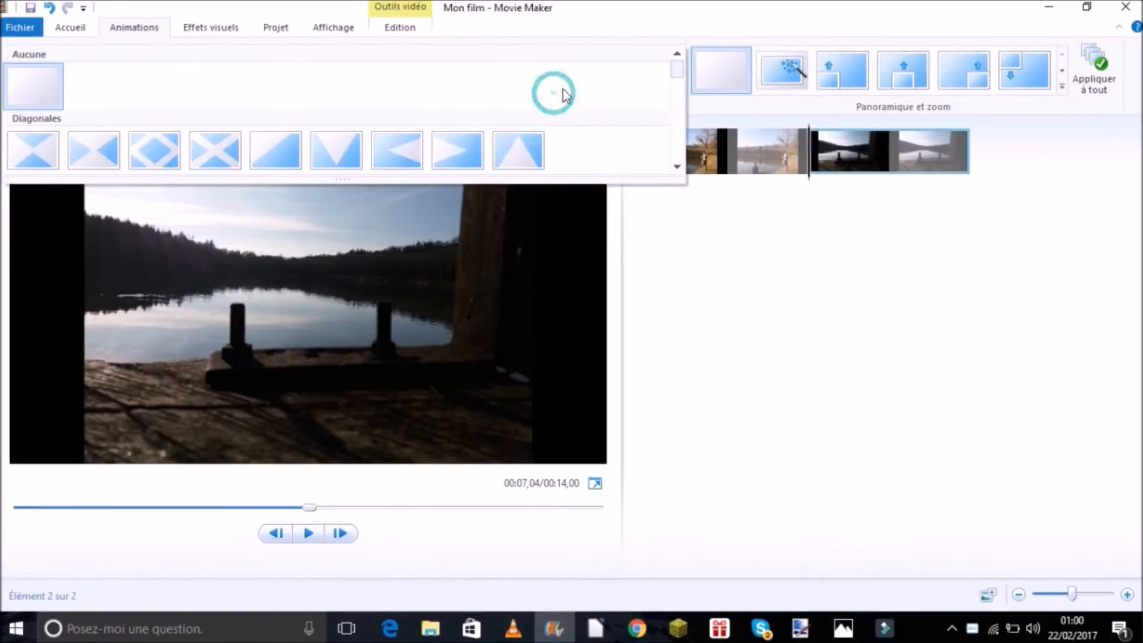
pyautogui.moveTo(673, 71); pyautogui.dragTo(676, 161)
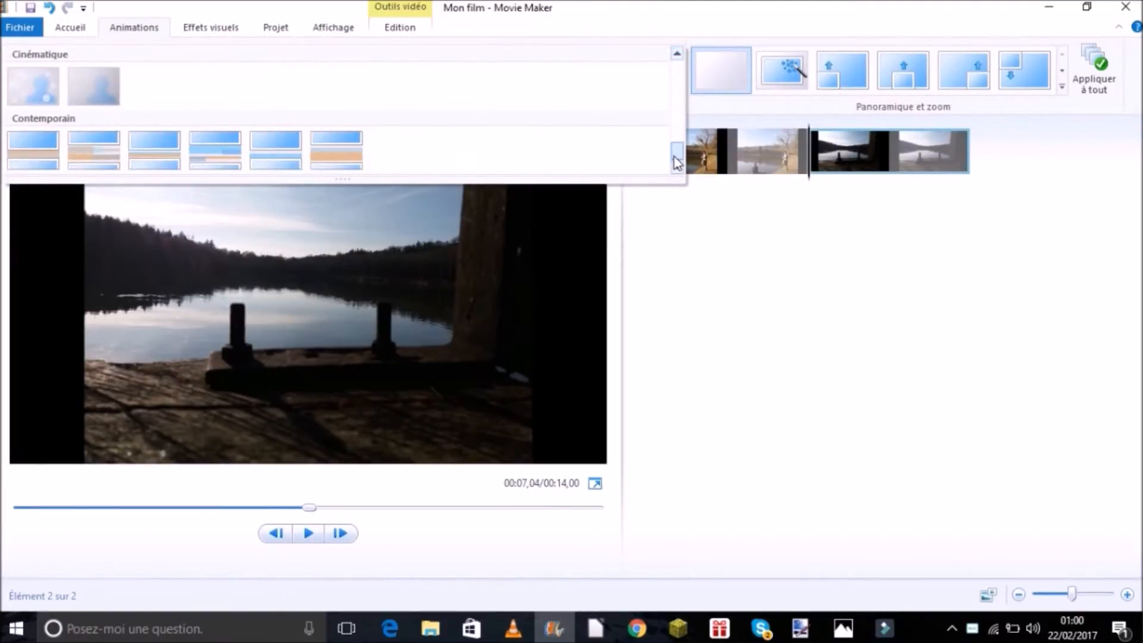
pyautogui.click(707, 247)
pyautogui.click(708, 144)
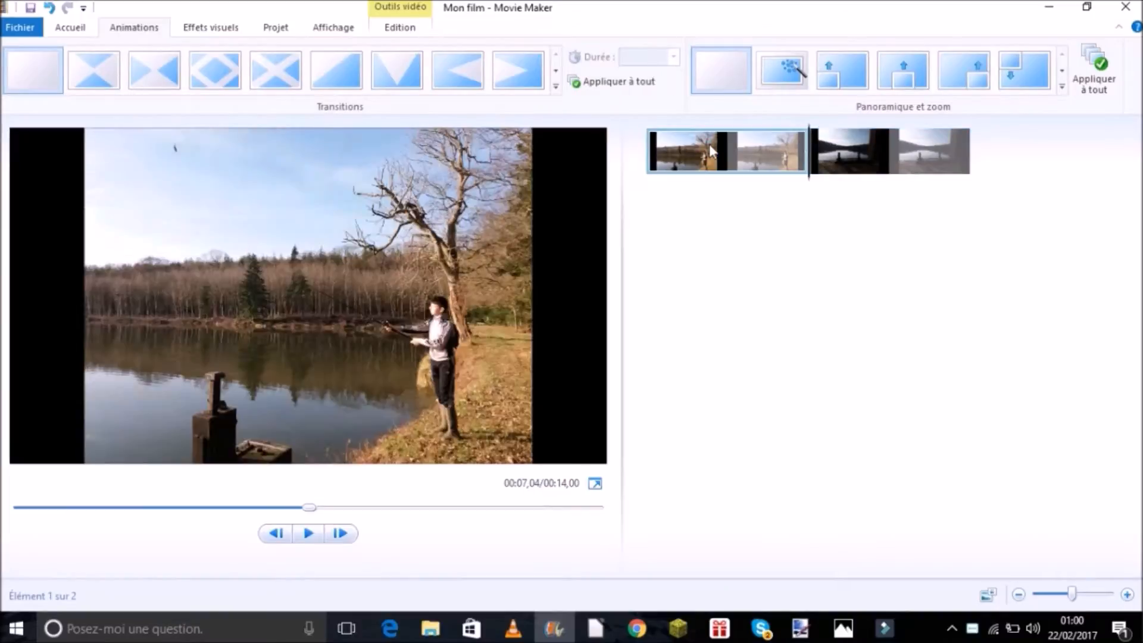
pyautogui.click(620, 153)
# Step: Open the duration setting of the second photo for editing
pyautogui.click(408, 29)
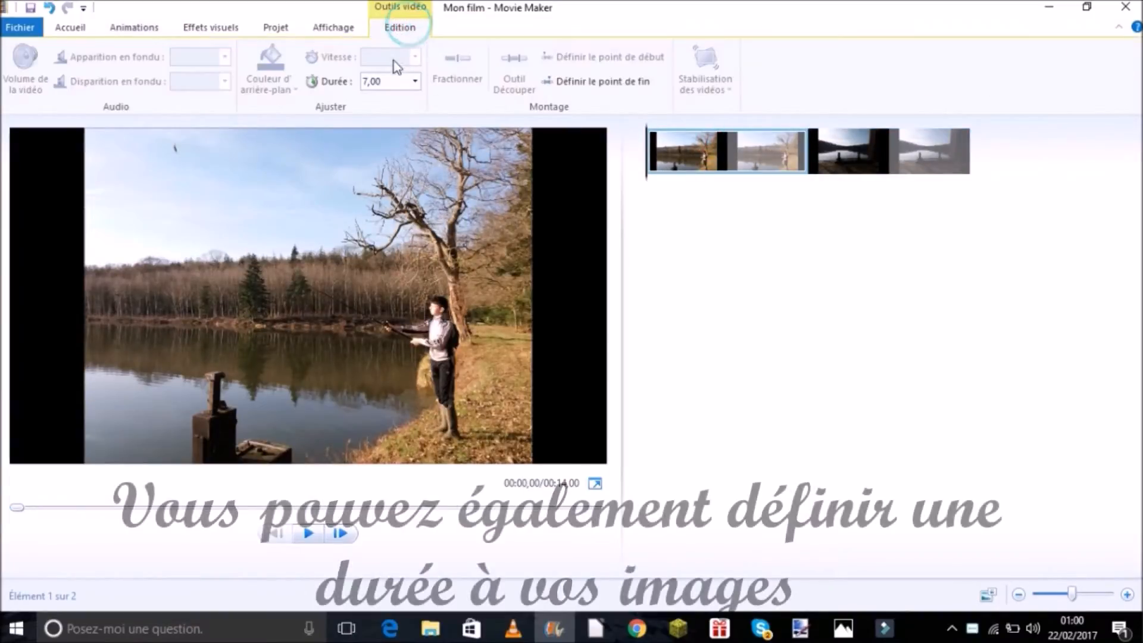
pyautogui.click(889, 169)
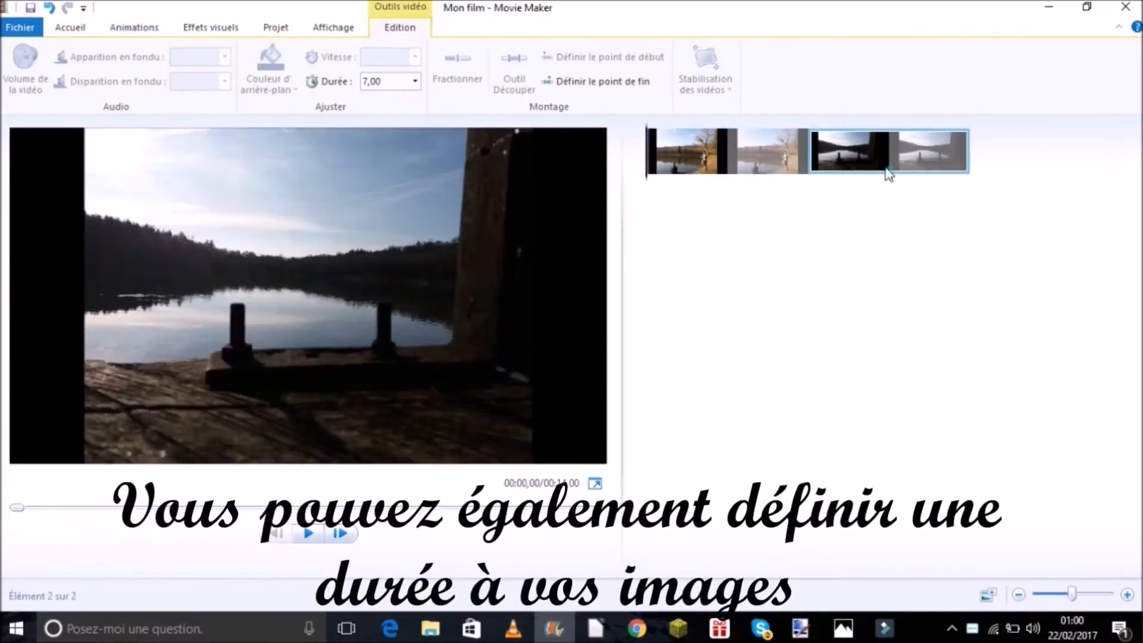
pyautogui.moveTo(359, 81); pyautogui.dragTo(388, 82)
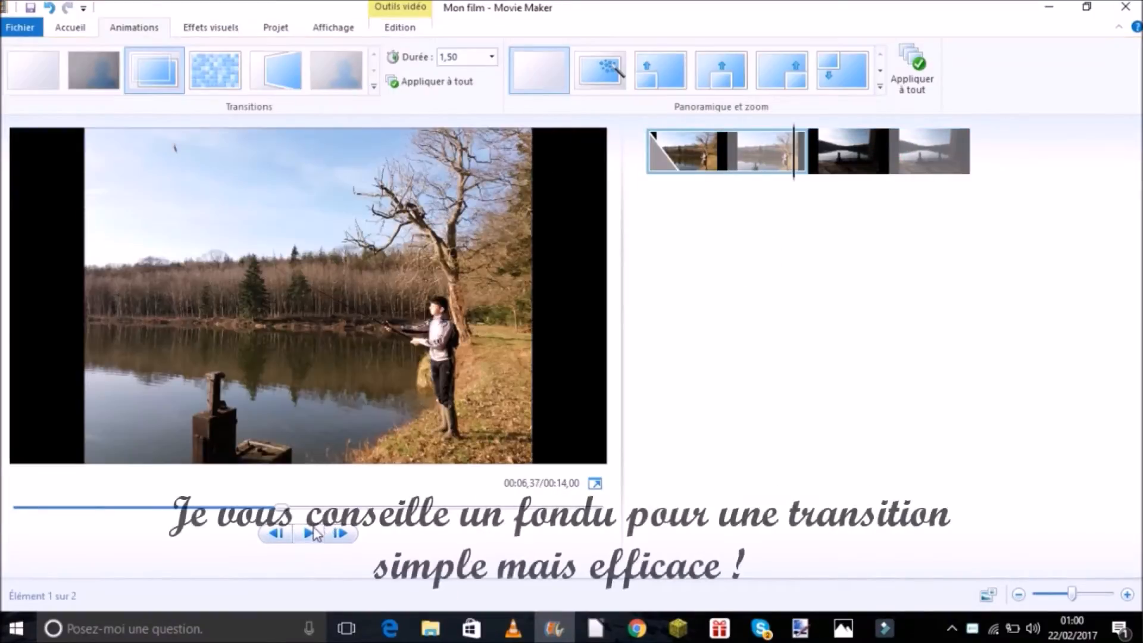
# Step: Preview the change between the two photos and apply the fade transition (fondu) to the second photo
pyautogui.click(309, 533)
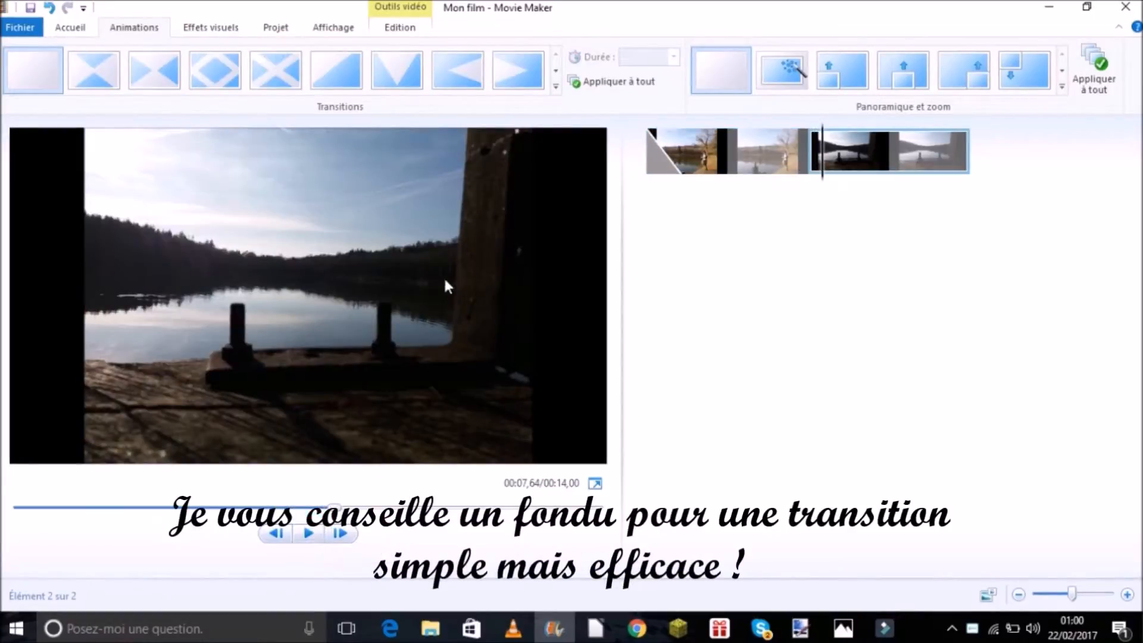
pyautogui.click(556, 72)
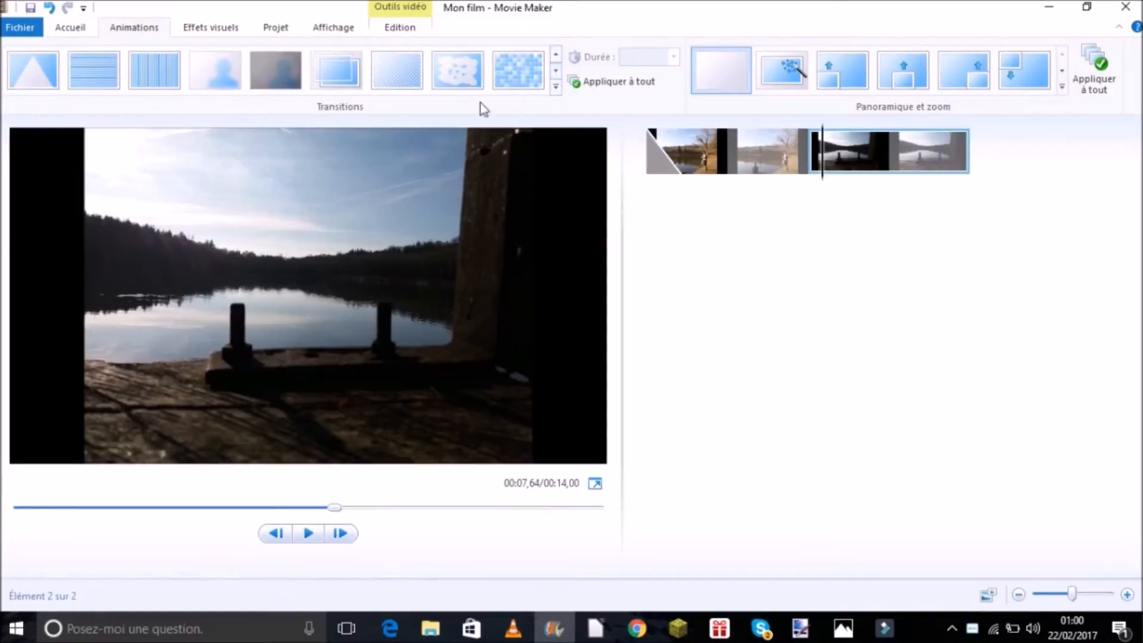
pyautogui.click(355, 78)
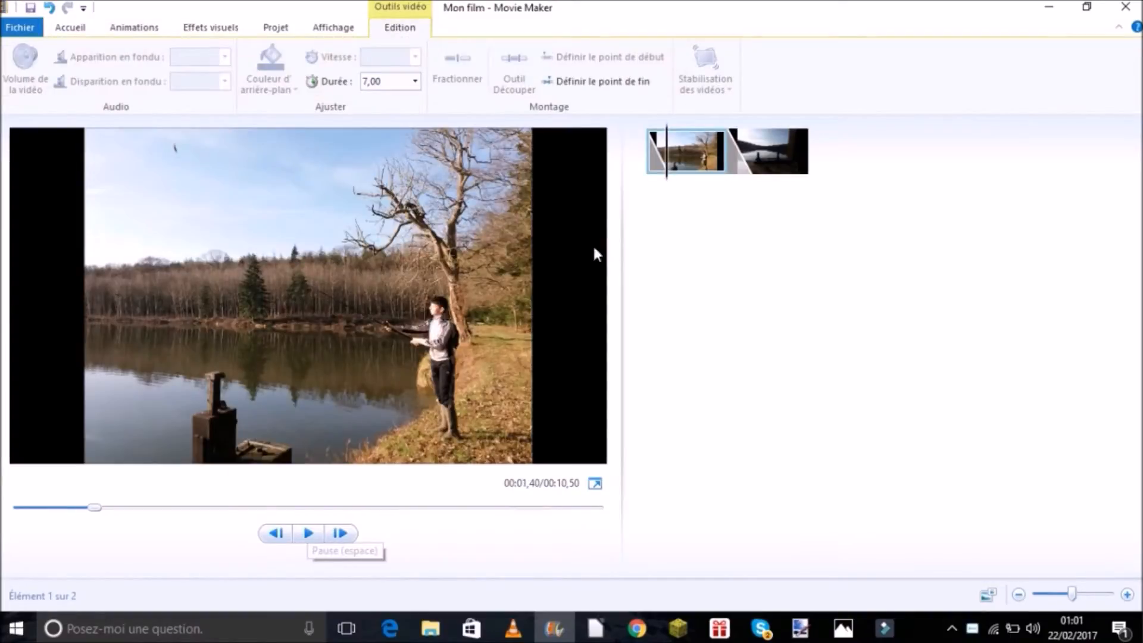
# Step: Apply the zoom-out effect (Zoom arrière) from the top centre to the first photo and preview it
pyautogui.click(135, 30)
pyautogui.click(880, 86)
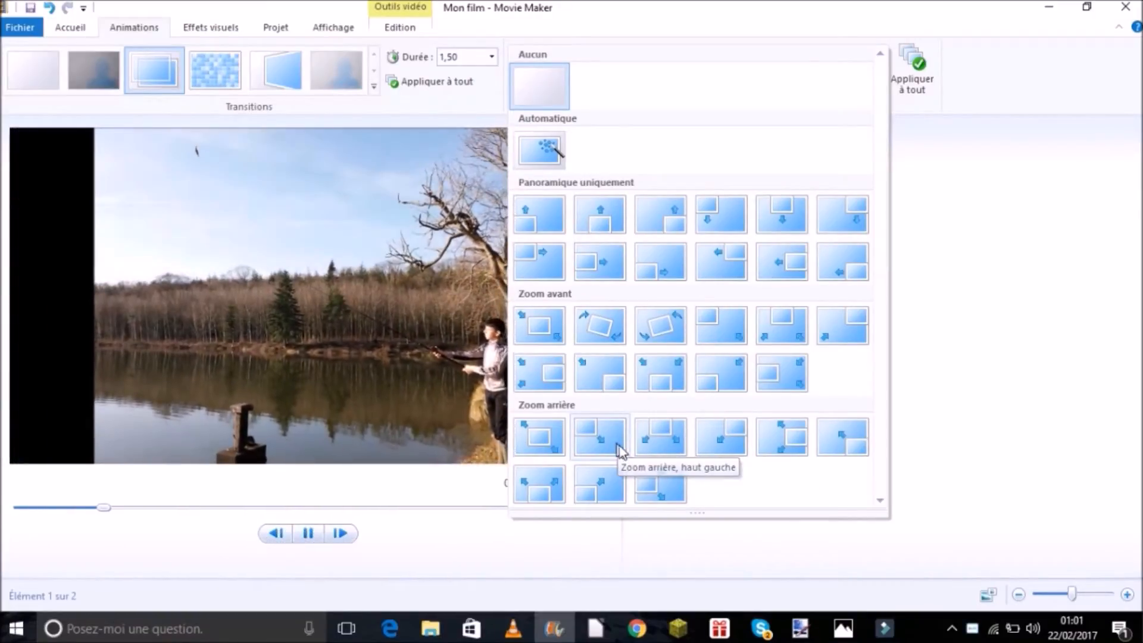
pyautogui.click(653, 446)
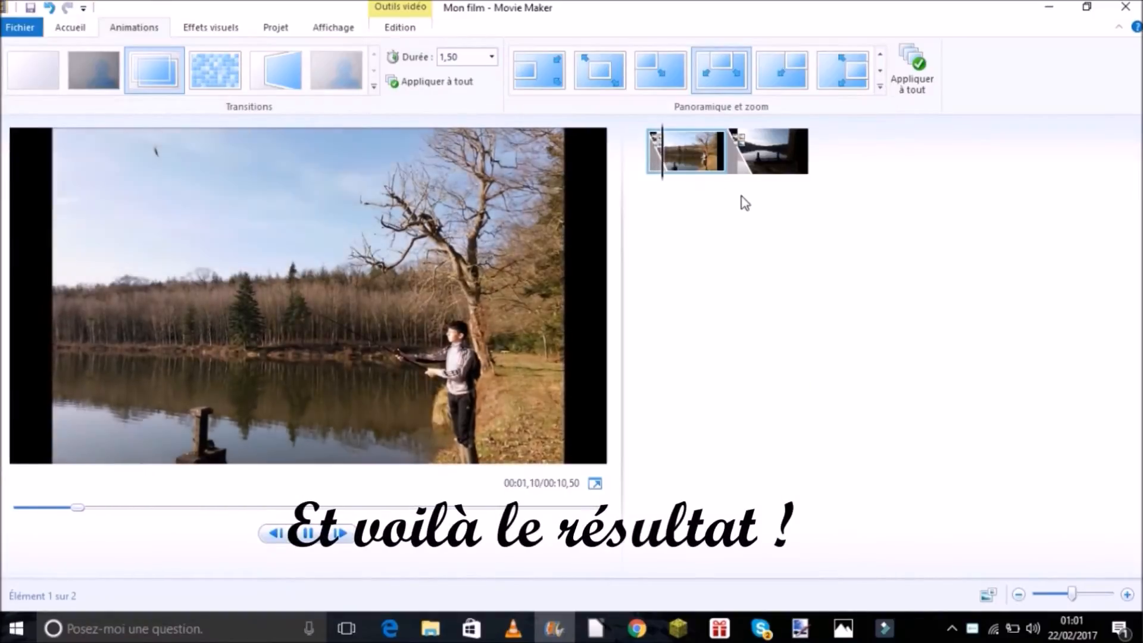
pyautogui.moveTo(679, 174); pyautogui.dragTo(717, 180)
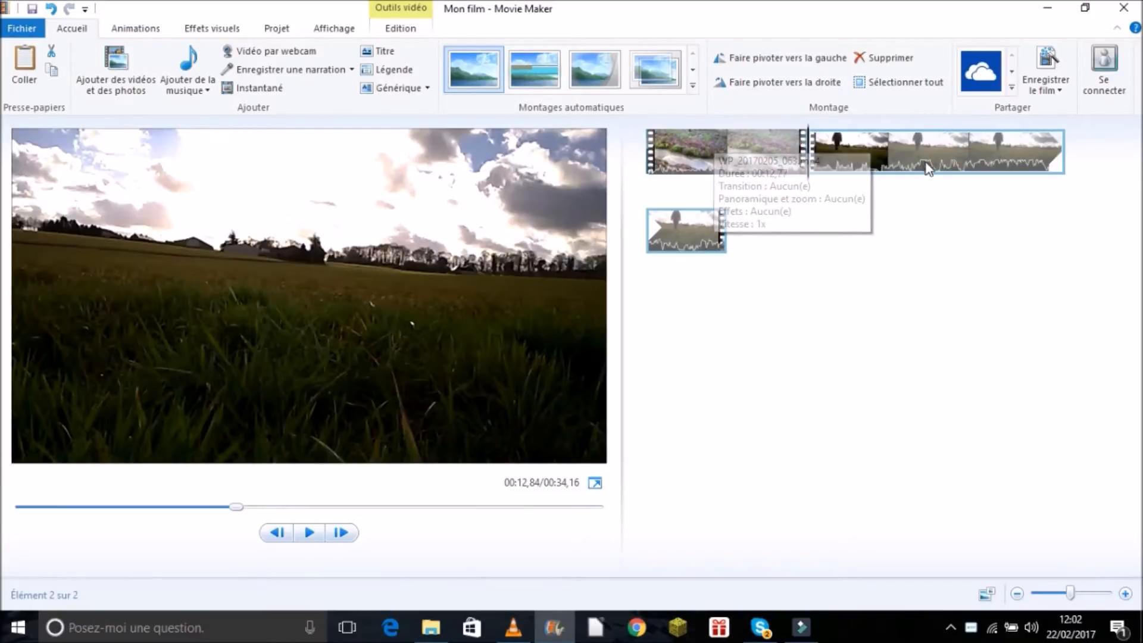
# Step: Find the cut point in the field clip and split the clip at 00:21,97
pyautogui.click(888, 169)
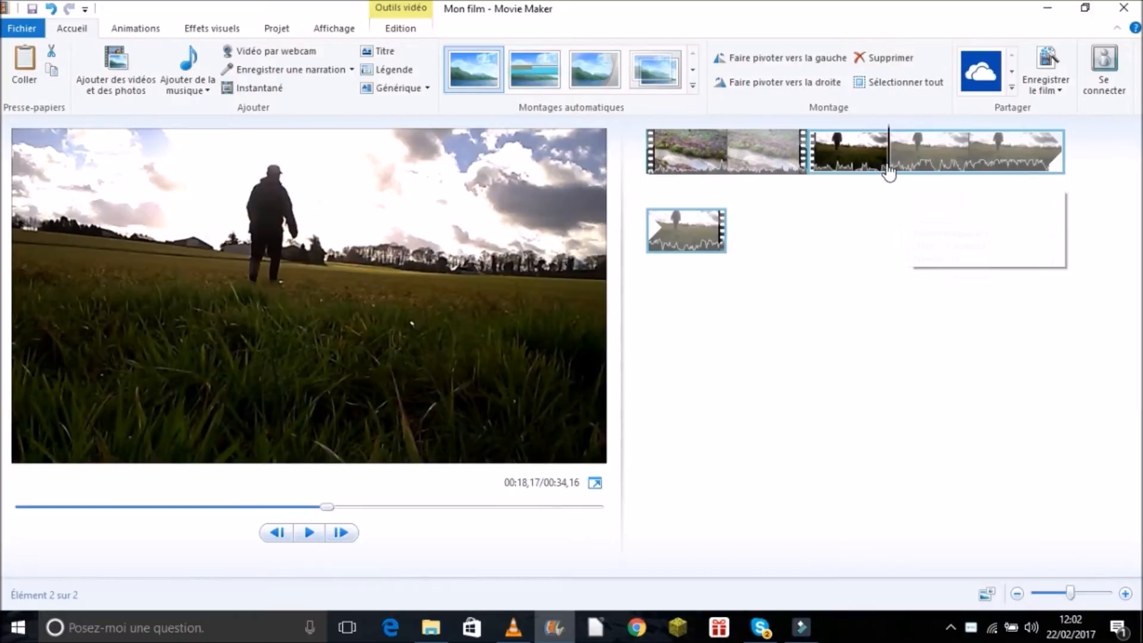
pyautogui.click(842, 171)
pyautogui.moveTo(843, 172); pyautogui.dragTo(1043, 134)
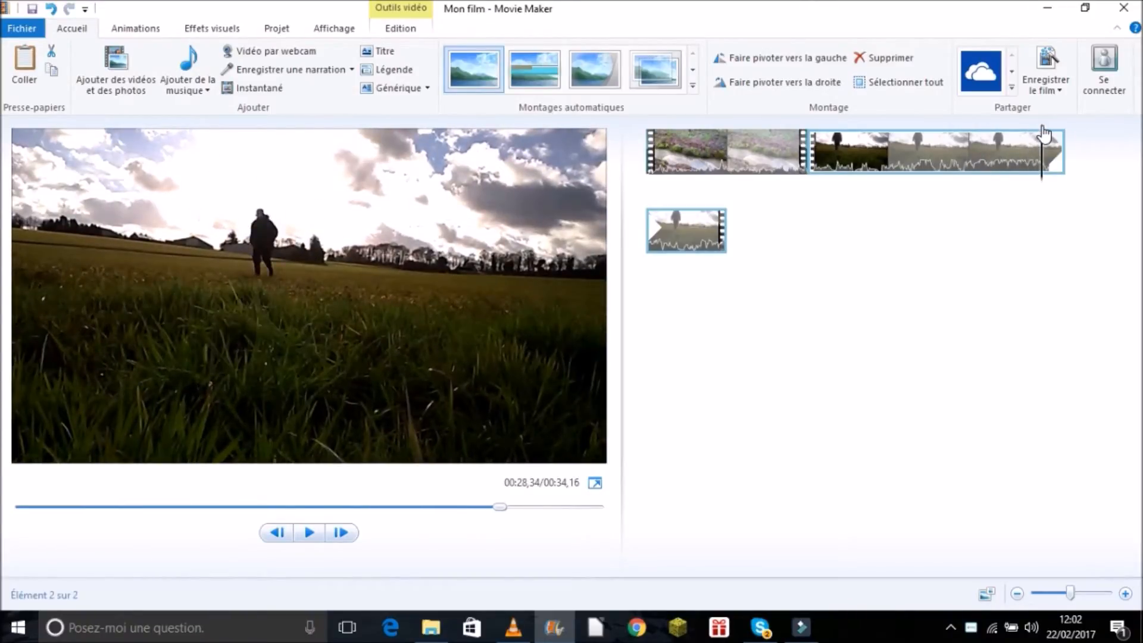
pyautogui.moveTo(1044, 134); pyautogui.dragTo(948, 134)
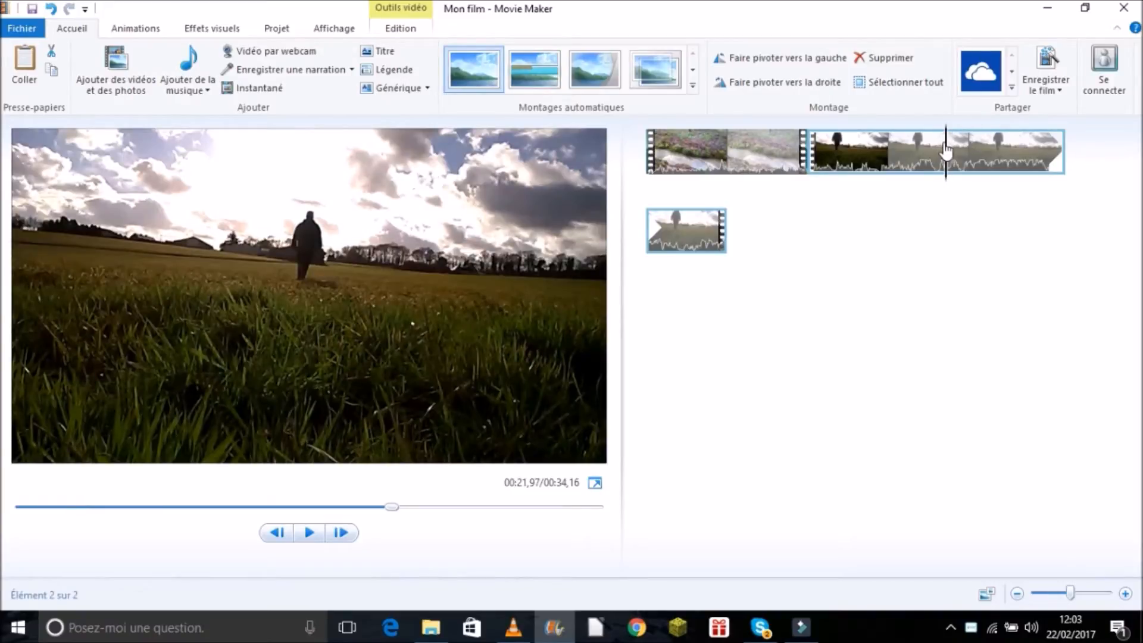
pyautogui.rightClick(948, 150)
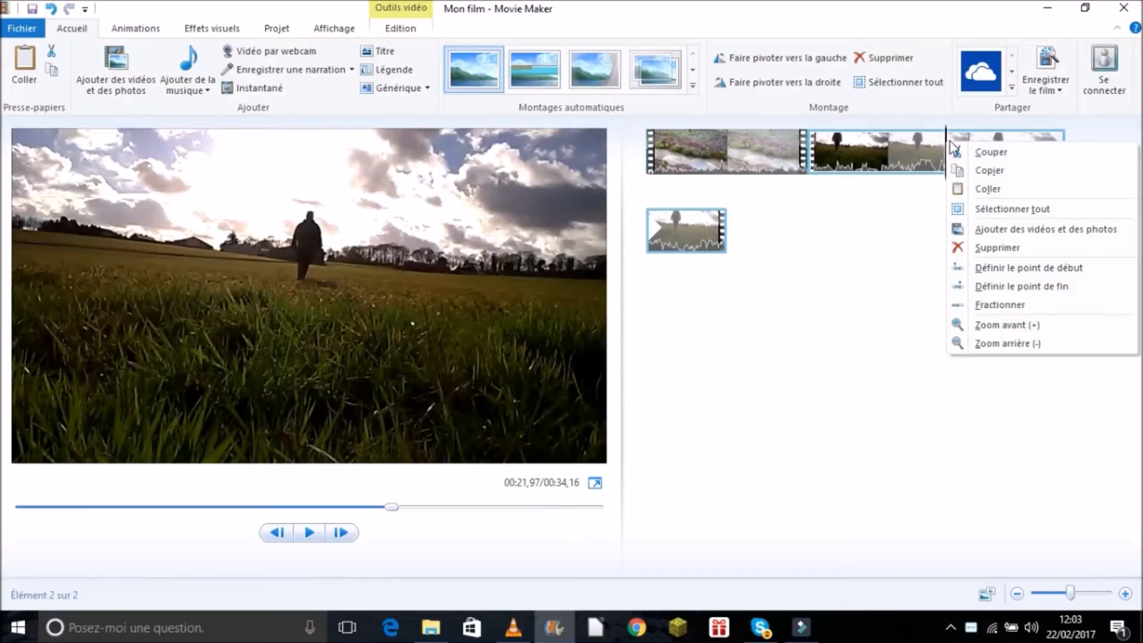
pyautogui.click(992, 306)
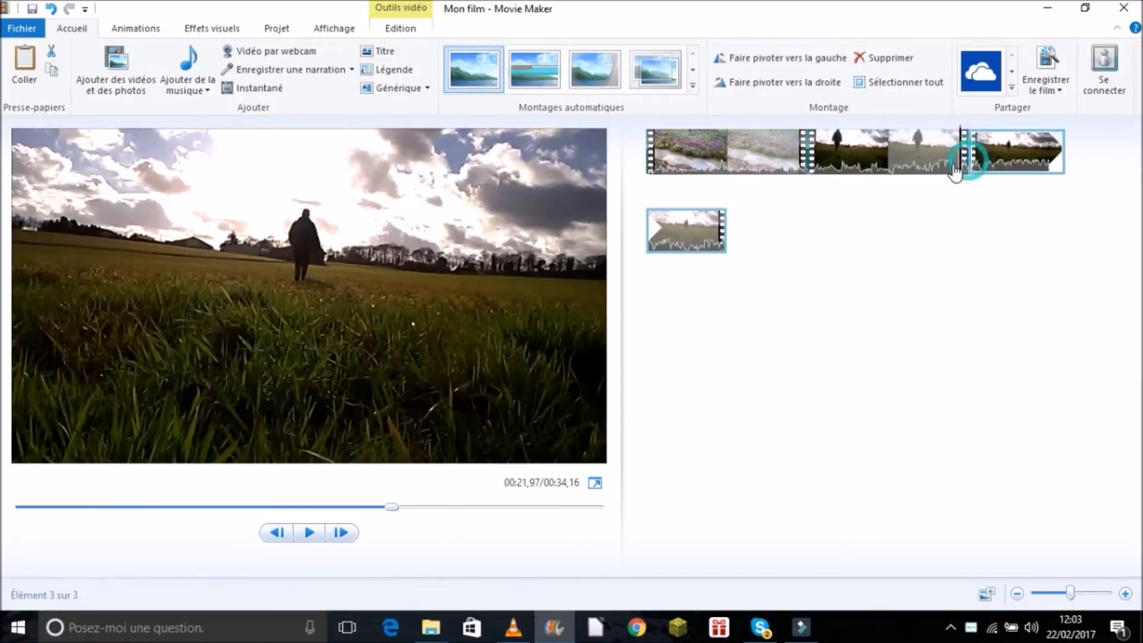
# Step: Delete the part of the field clip after the split and scrub through the remaining footage
pyautogui.click(1005, 146)
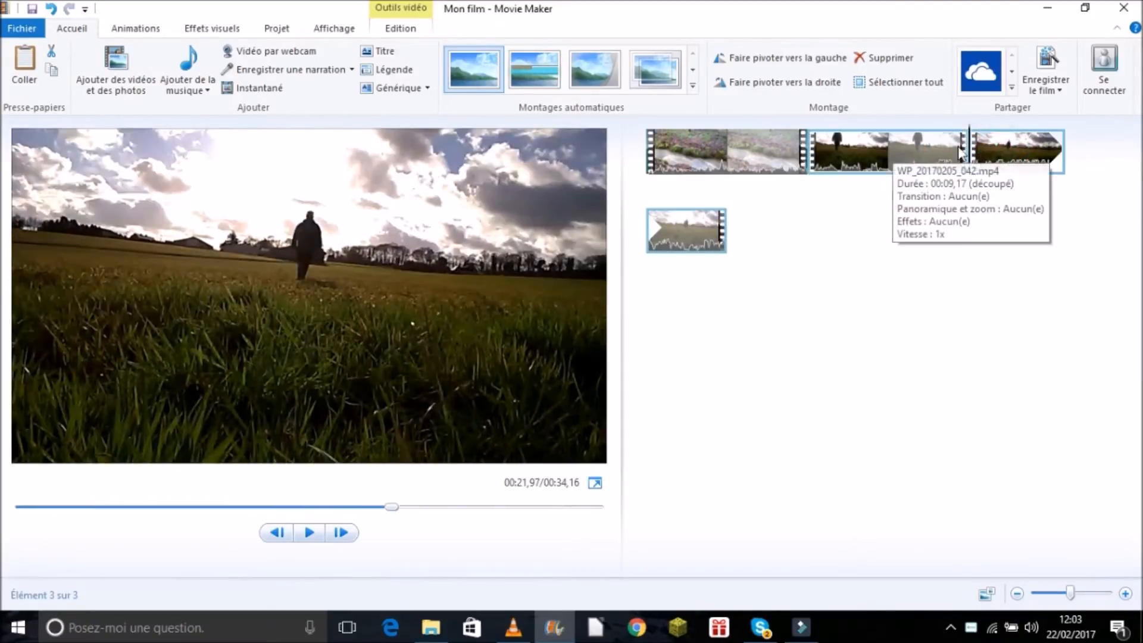
pyautogui.rightClick(1004, 149)
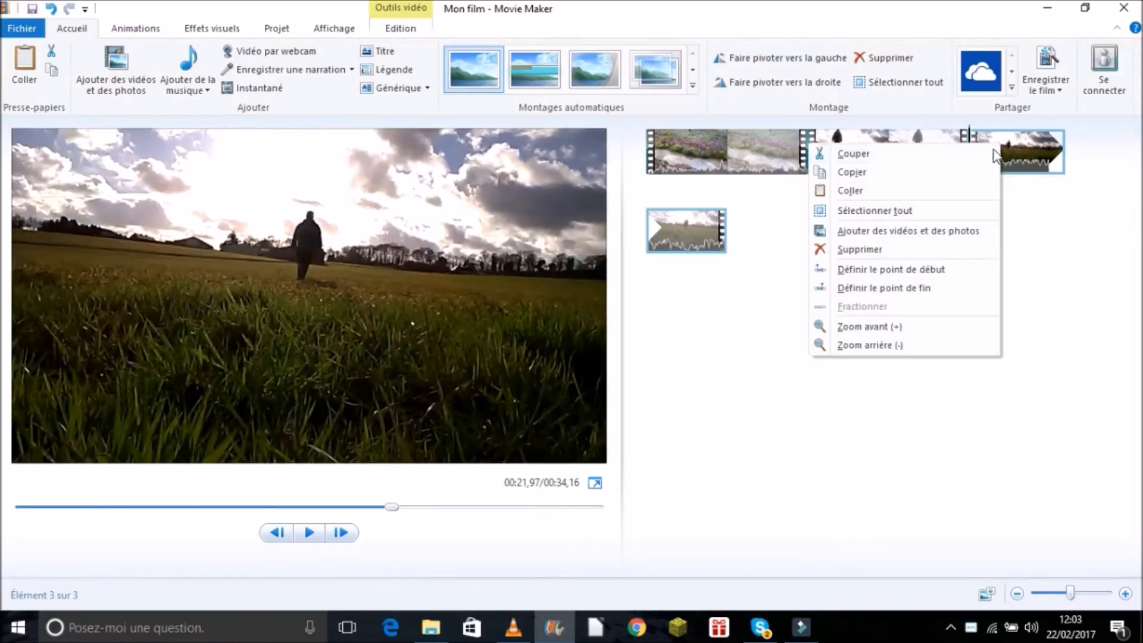
pyautogui.click(885, 250)
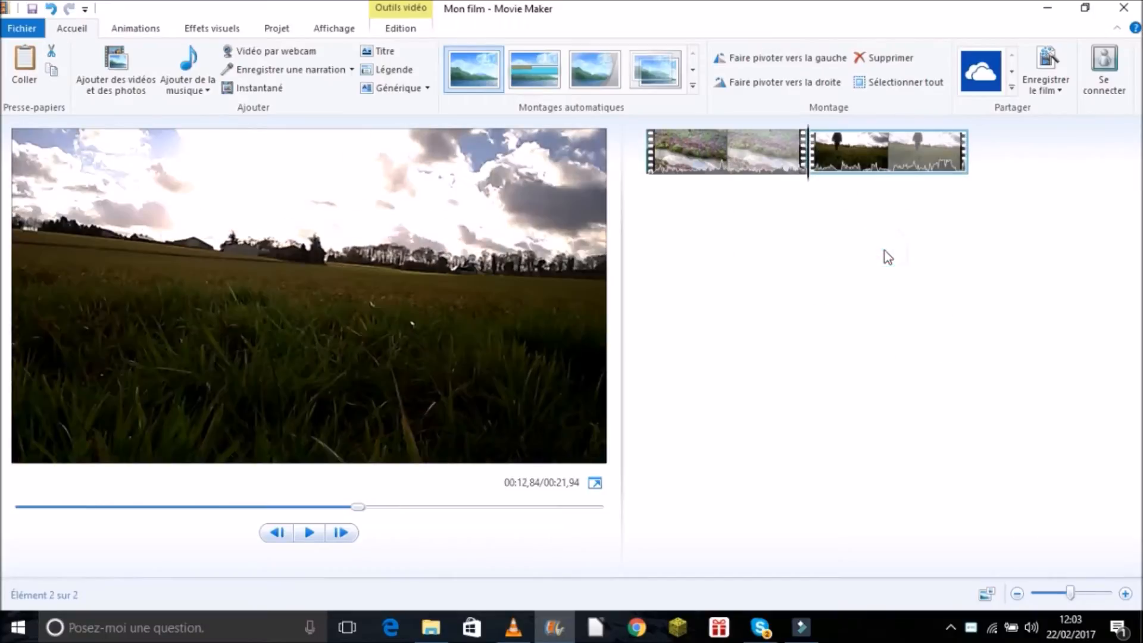
pyautogui.moveTo(806, 169); pyautogui.dragTo(975, 166)
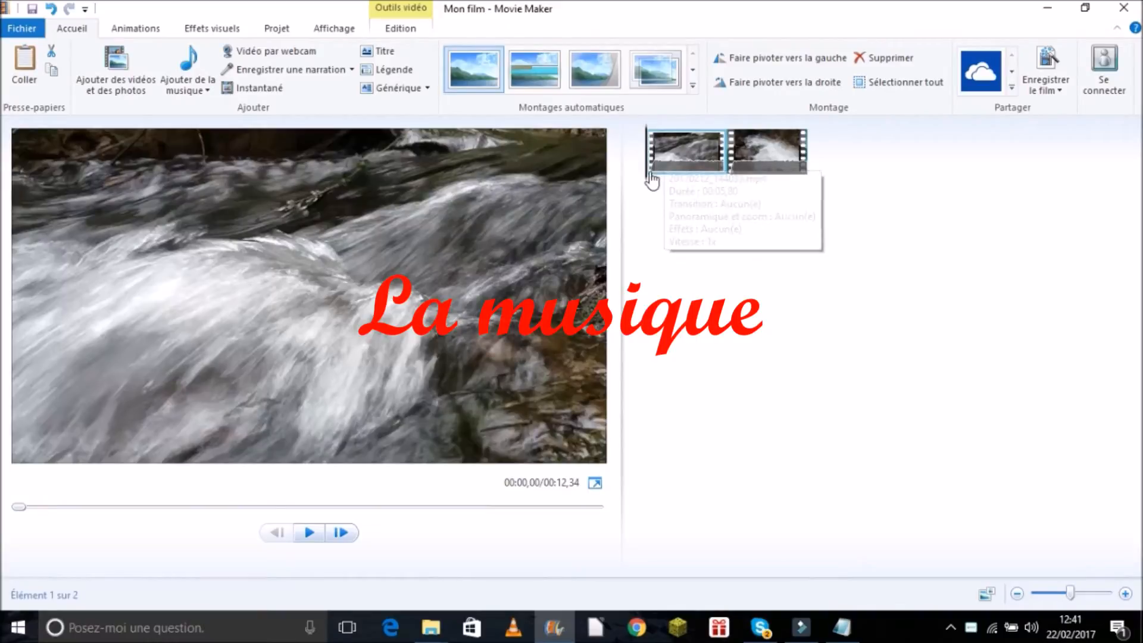
# Step: Review the options for adding music with the playhead at the start and at about 2.30 s
pyautogui.moveTo(648, 172)
pyautogui.mouseDown()
pyautogui.moveTo(645, 163)
pyautogui.moveTo(755, 164)
pyautogui.moveTo(634, 166)
pyautogui.mouseUp()
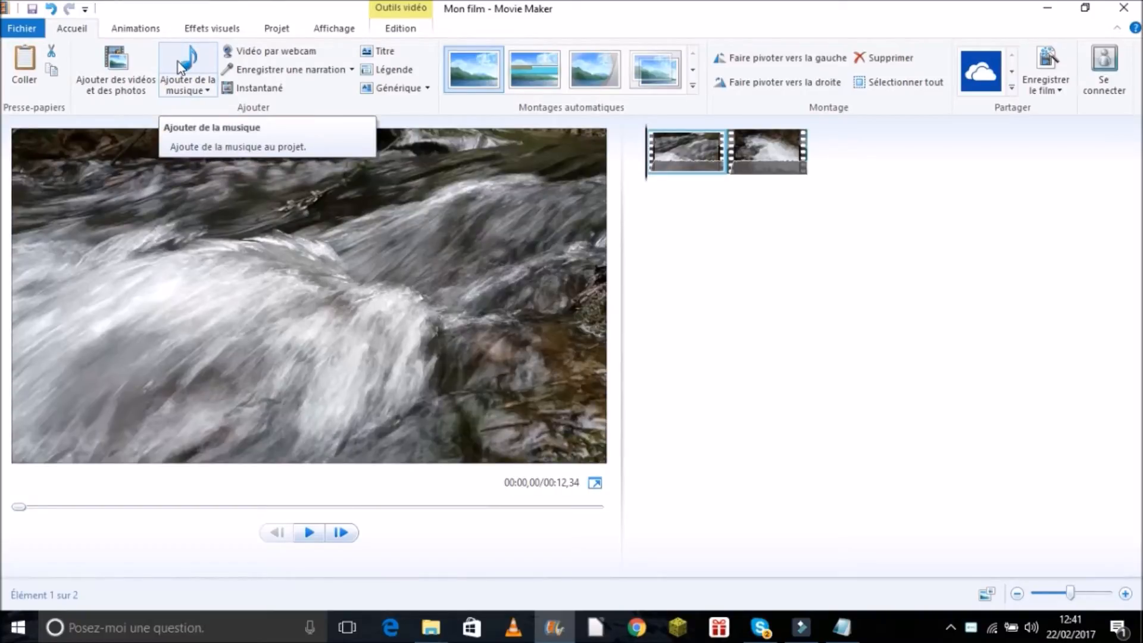
pyautogui.click(203, 90)
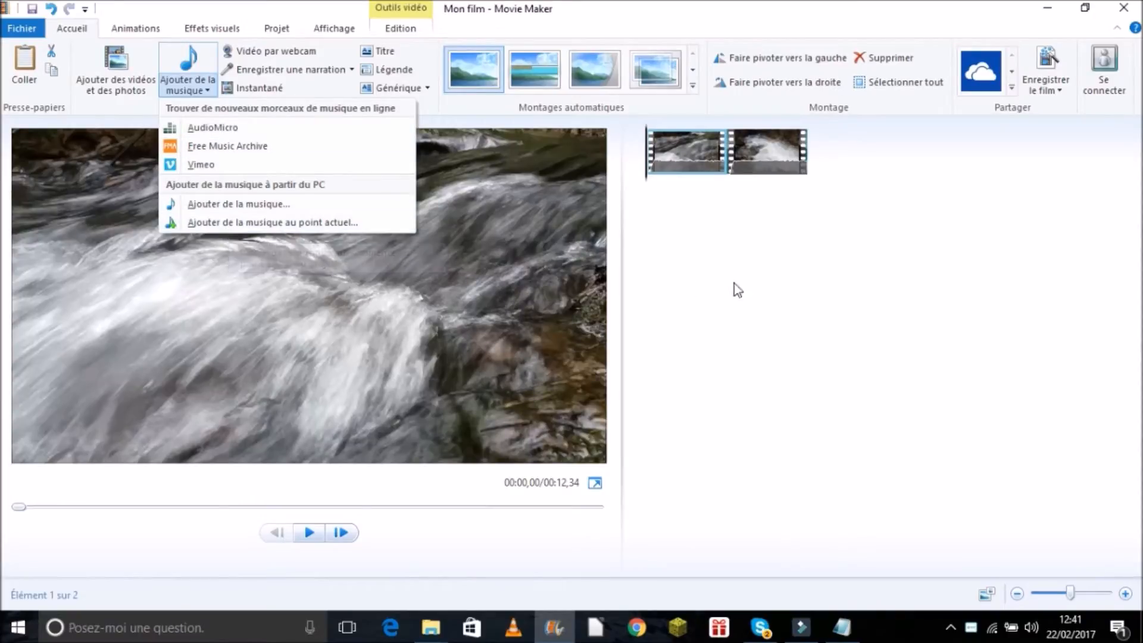
pyautogui.click(826, 280)
pyautogui.moveTo(646, 175); pyautogui.dragTo(680, 166)
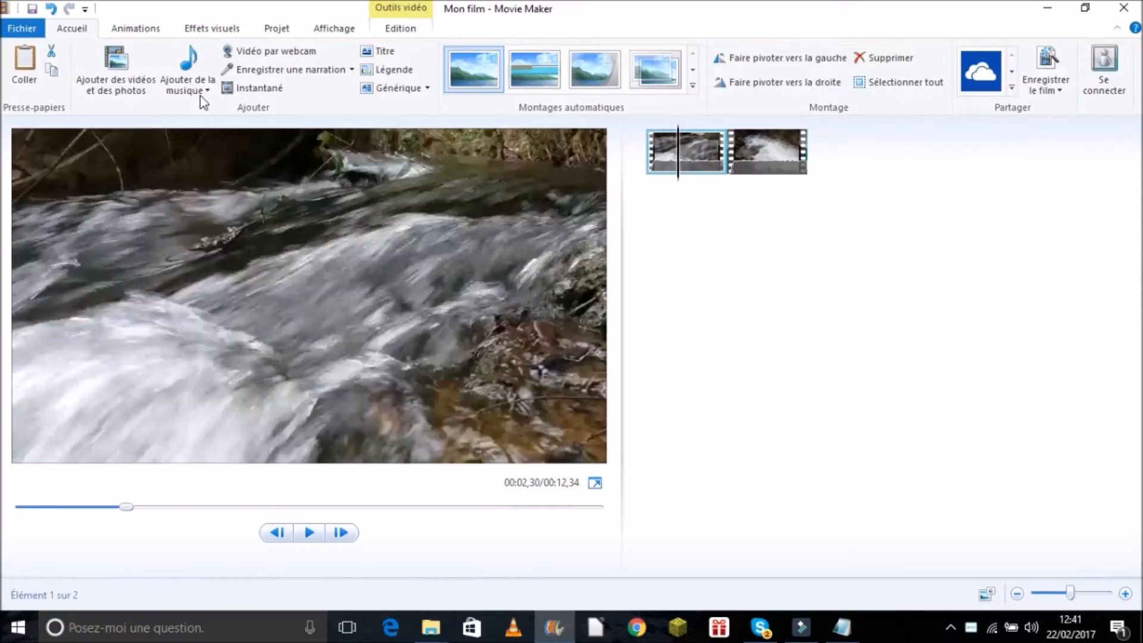
pyautogui.click(190, 83)
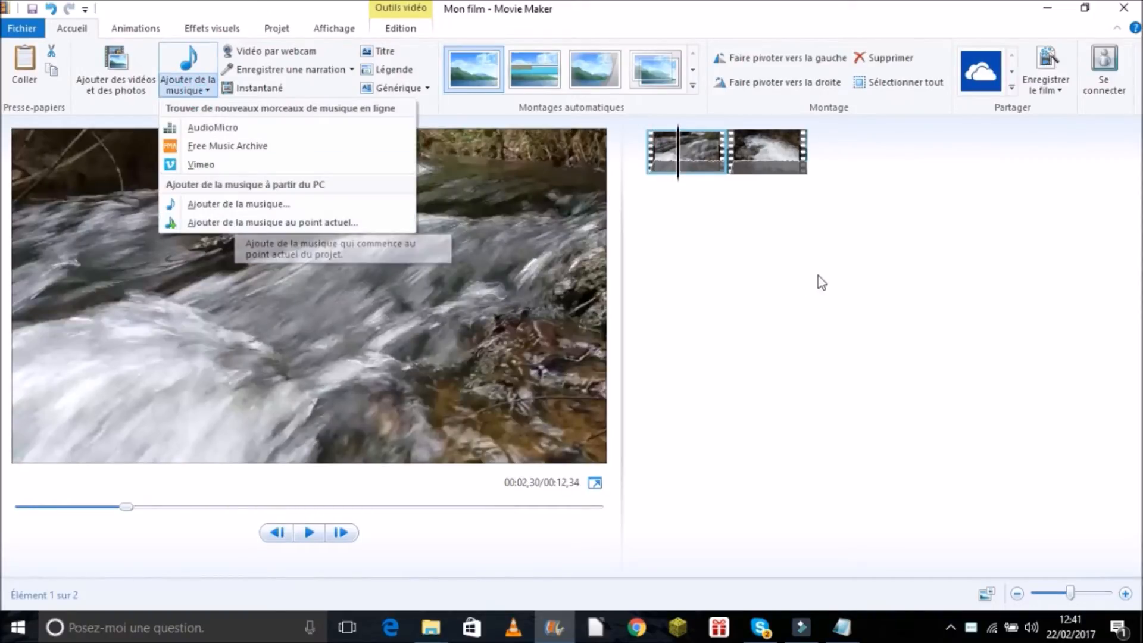
pyautogui.click(843, 268)
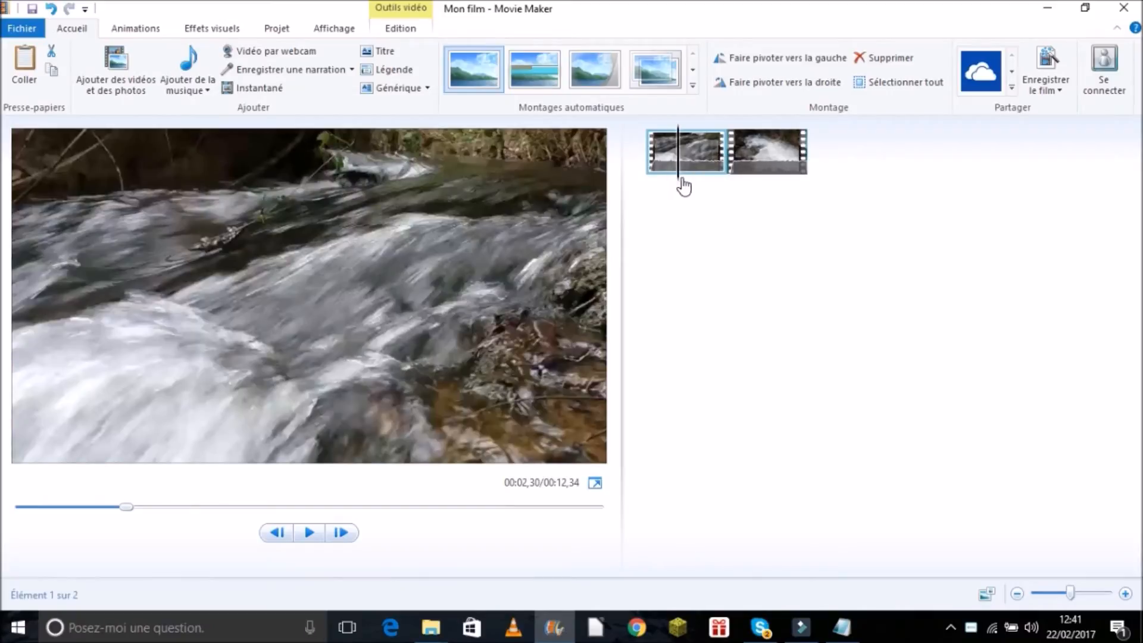
# Step: Return the playhead to the start and add a music track from the Téléchargements folder to the river clips
pyautogui.click(642, 177)
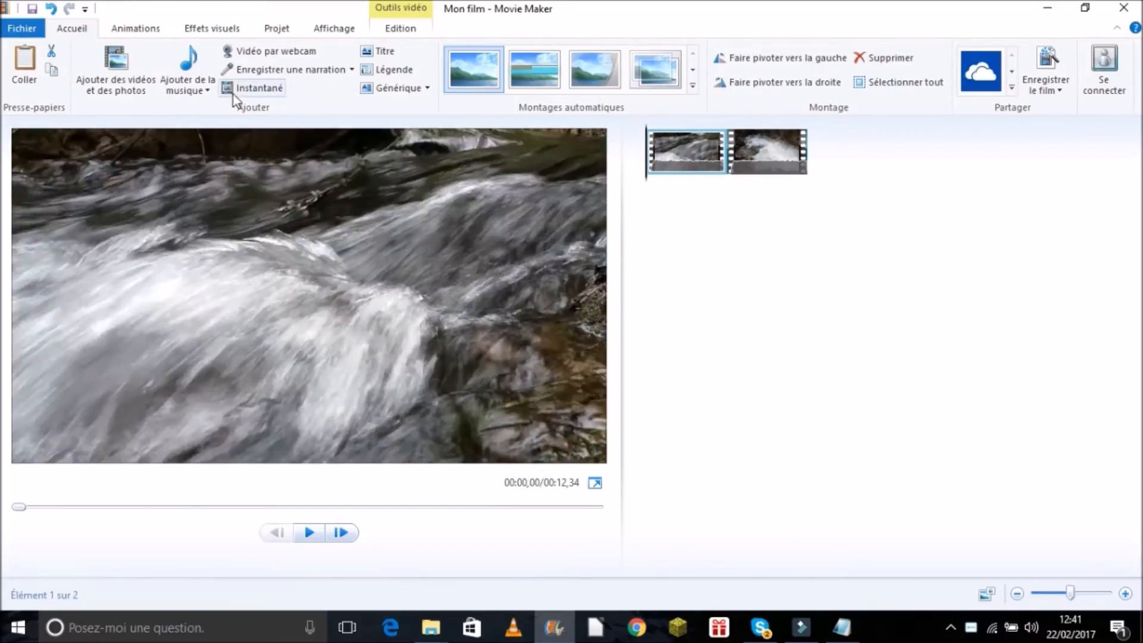
pyautogui.click(178, 57)
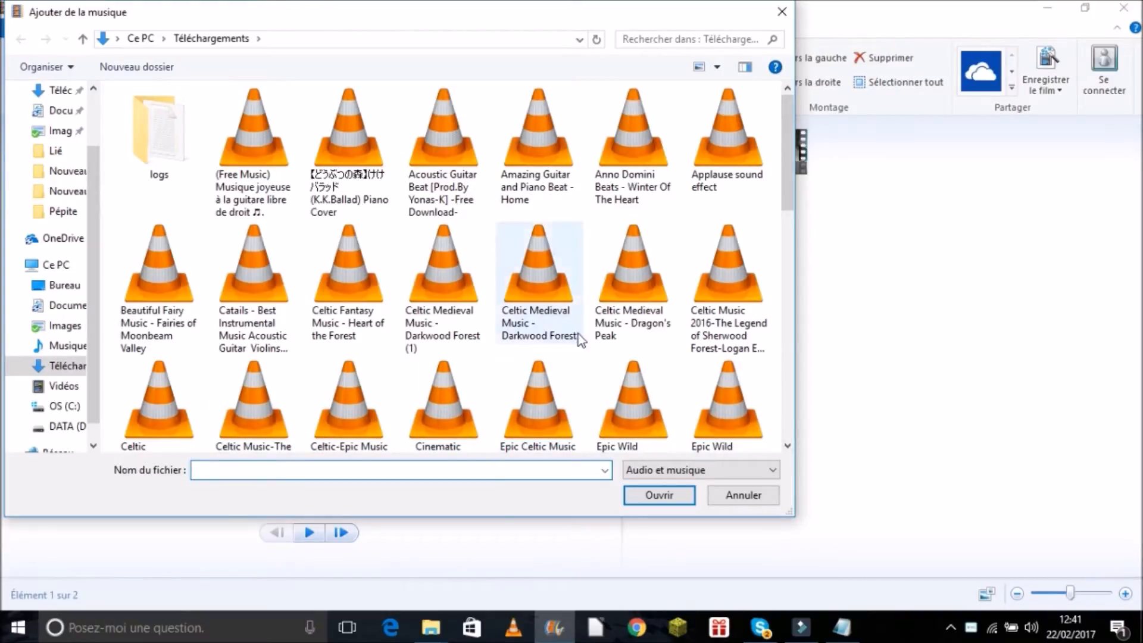
pyautogui.scroll(-5, 577, 333)
pyautogui.doubleClick(345, 407)
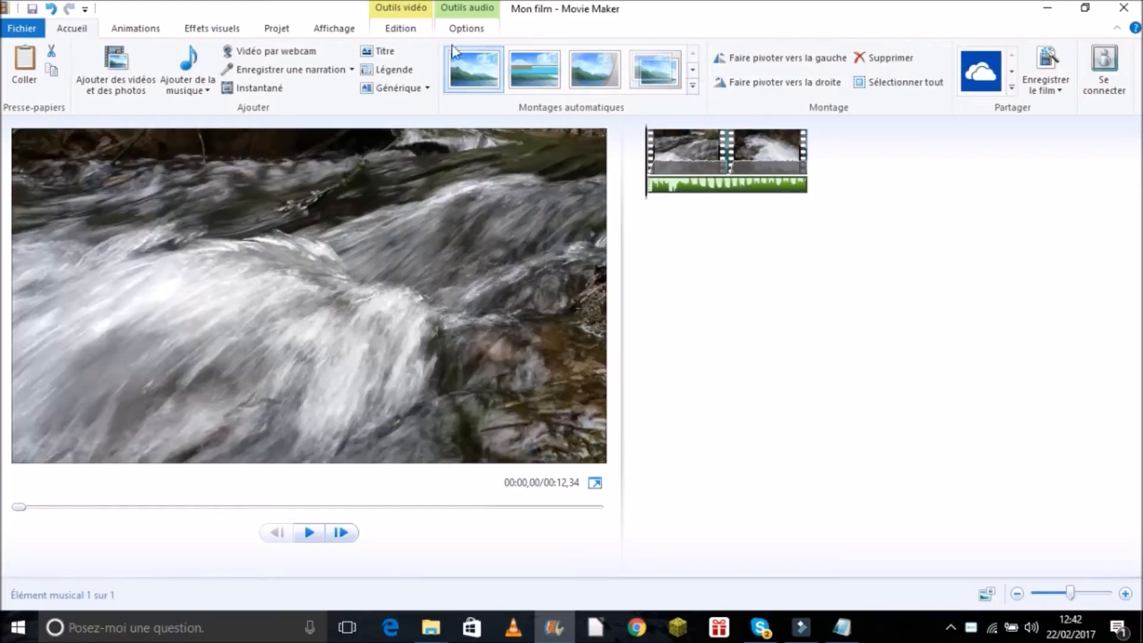
# Step: Examine the music track's audio options and its volume control
pyautogui.click(468, 30)
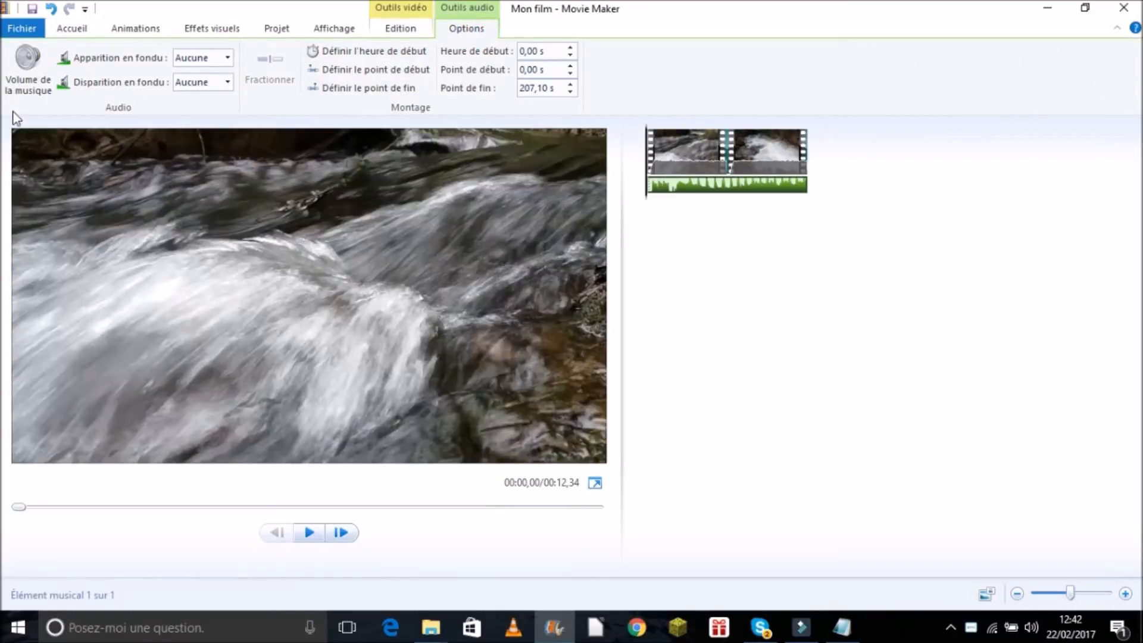
pyautogui.click(26, 78)
pyautogui.click(11, 119)
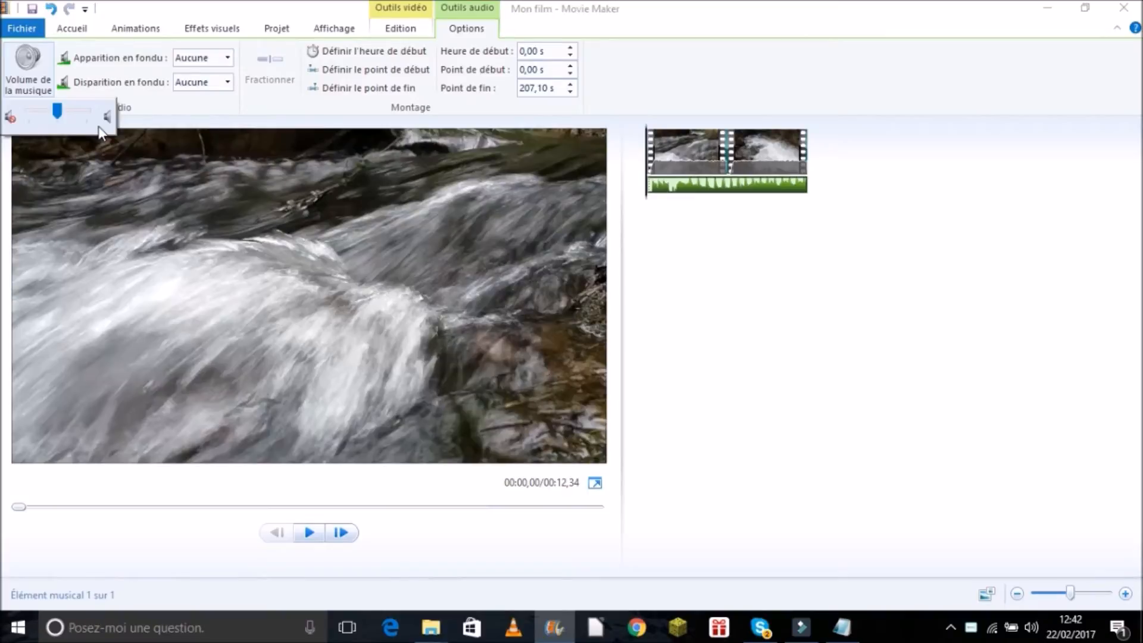
pyautogui.click(180, 114)
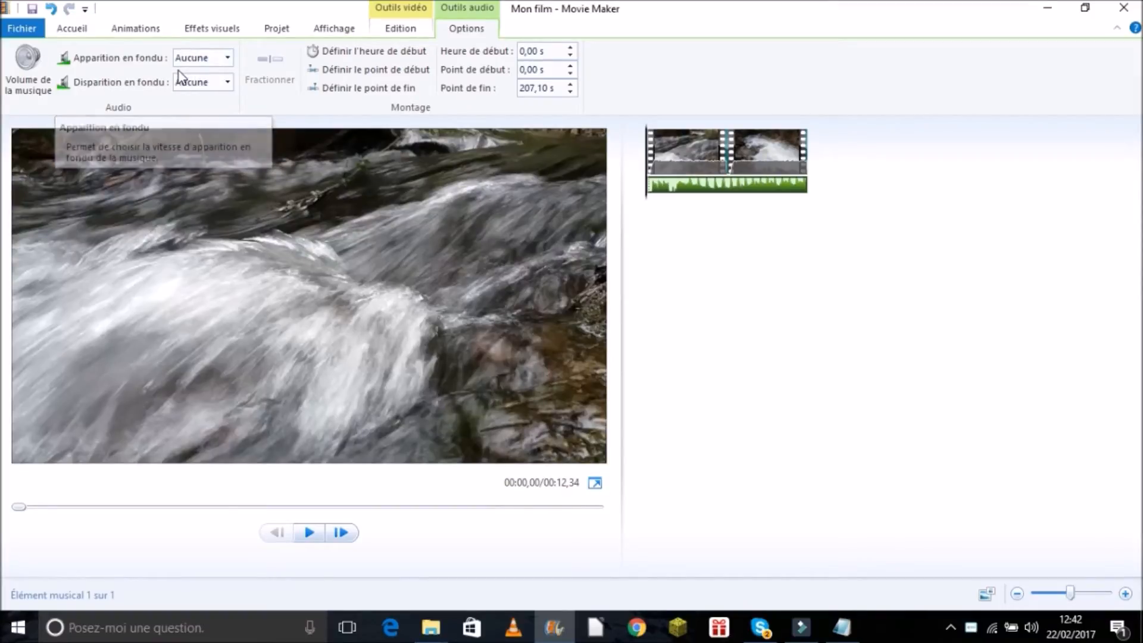
# Step: Review the fade-in and fade-out speed options available for the music track
pyautogui.click(227, 58)
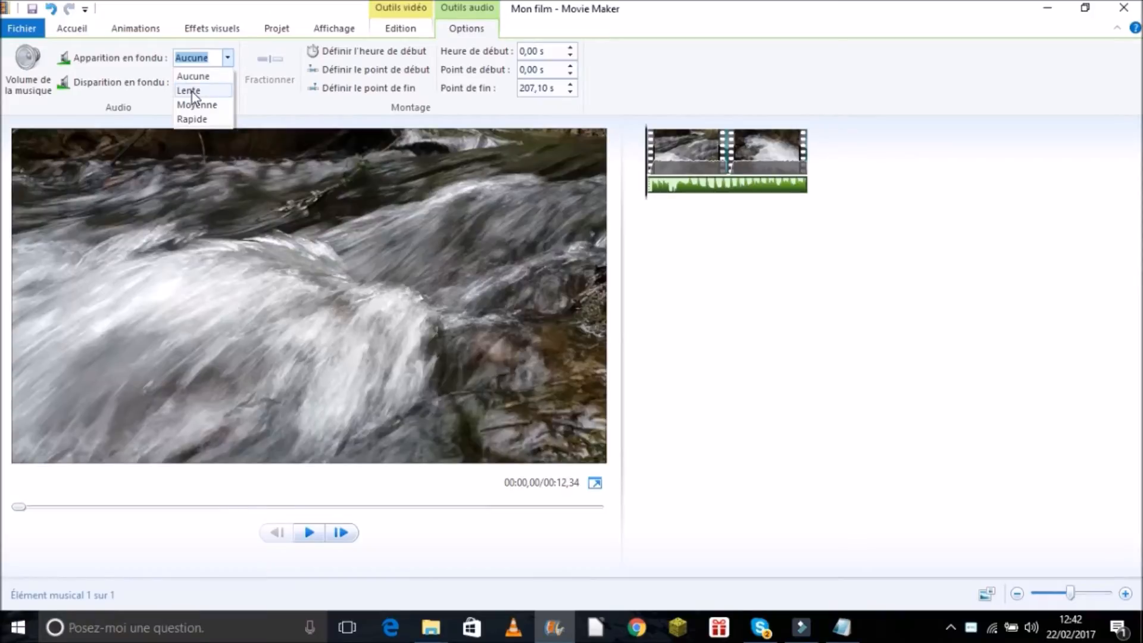
pyautogui.click(229, 81)
pyautogui.click(228, 81)
pyautogui.click(256, 111)
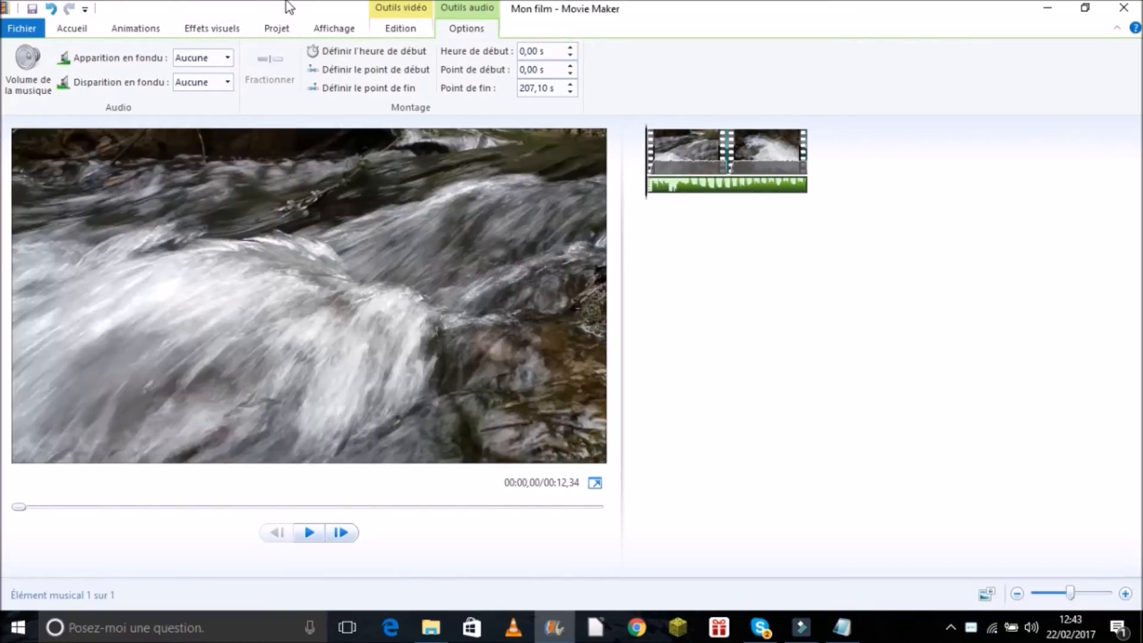
# Step: Shift the project's audio mix balance toward the video sound and back toward the music
pyautogui.click(280, 30)
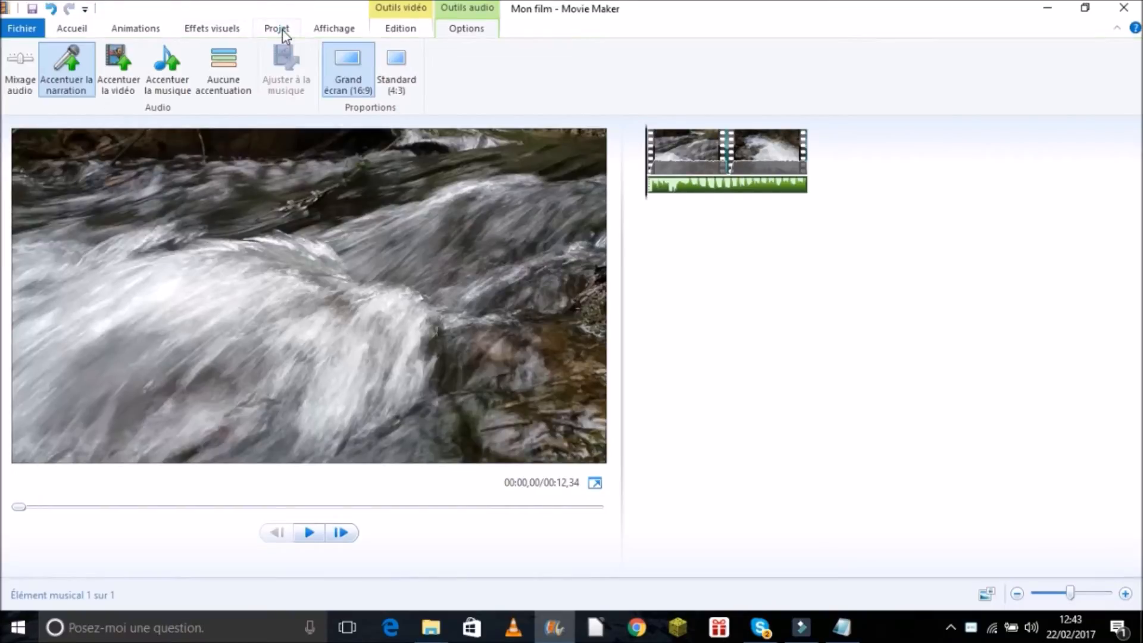
pyautogui.click(24, 84)
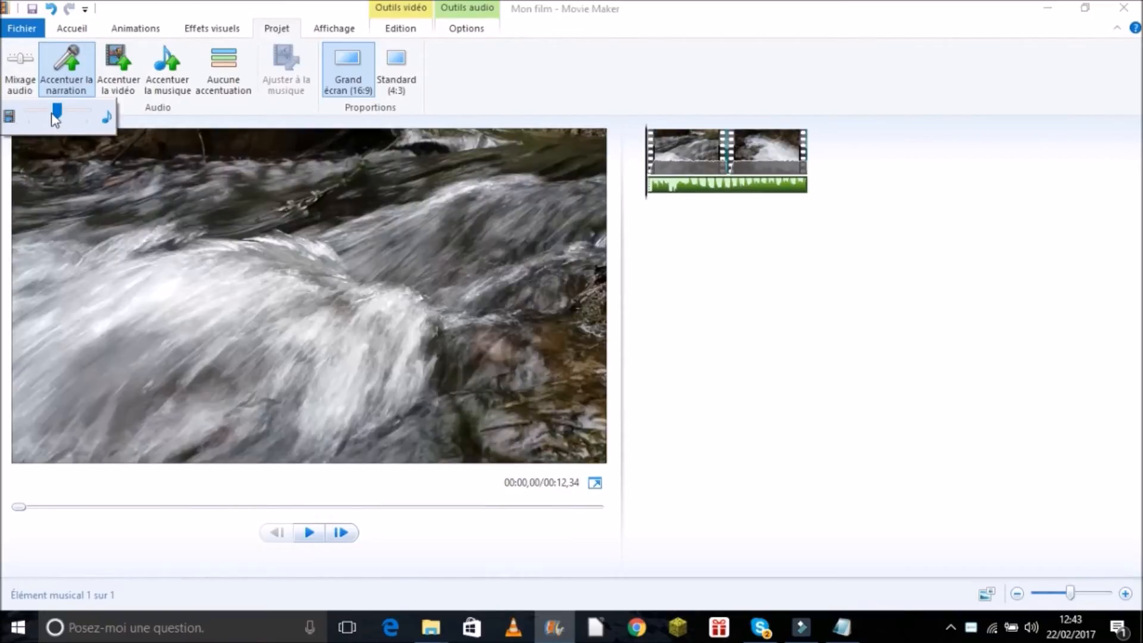
pyautogui.moveTo(60, 112); pyautogui.dragTo(36, 113)
pyautogui.moveTo(68, 108); pyautogui.dragTo(97, 110)
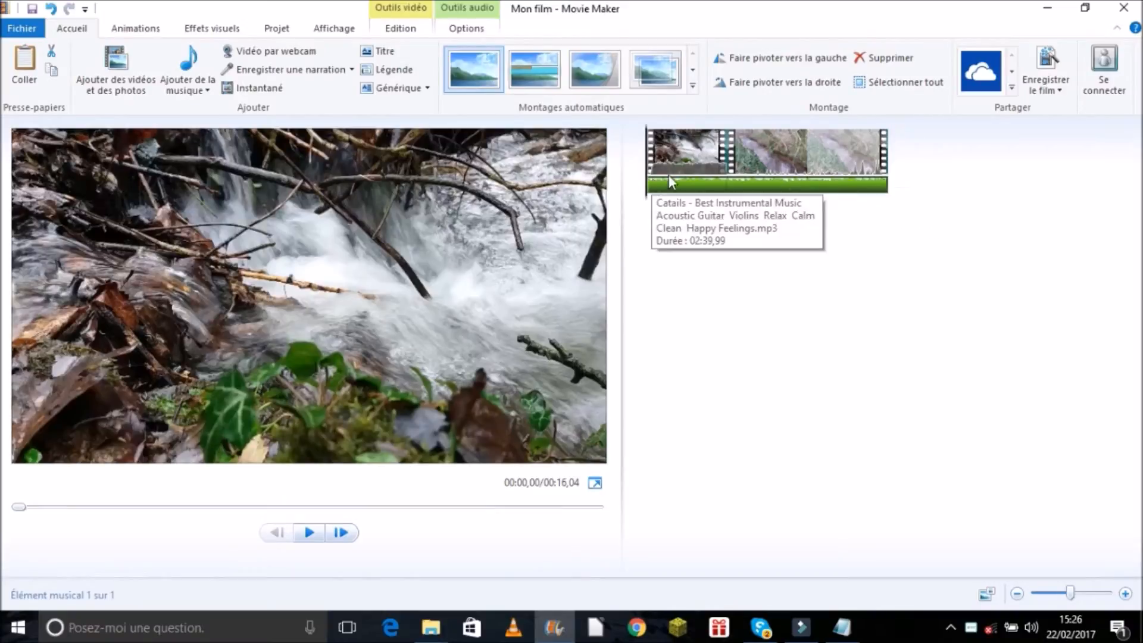
# Step: Split the music track under the waterfall clip at 3.73 s
pyautogui.click(691, 166)
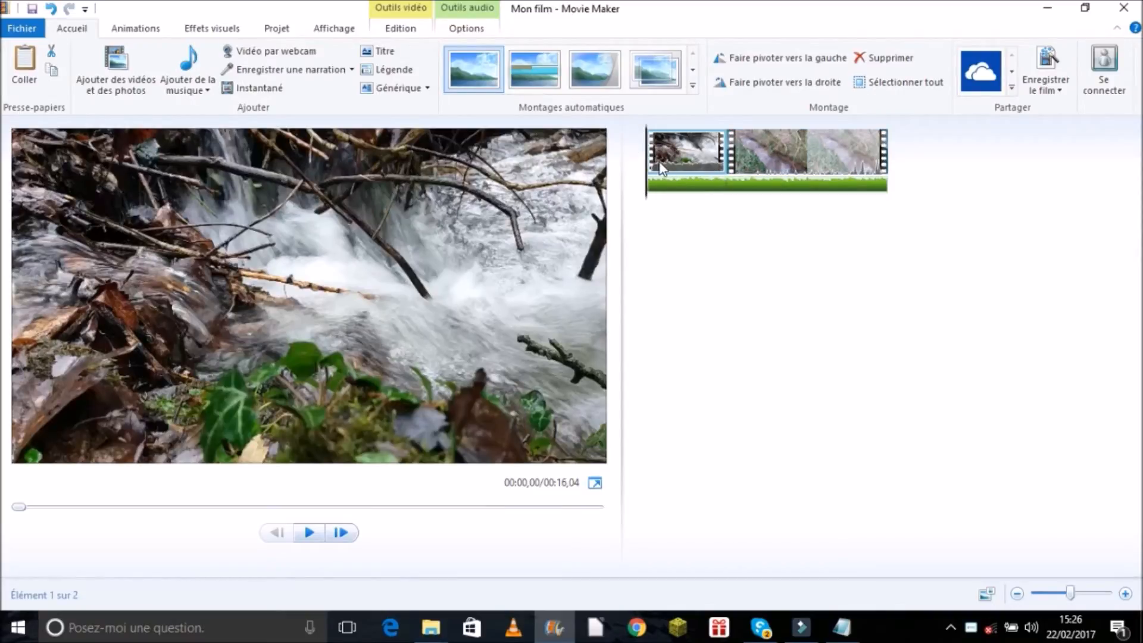
pyautogui.click(711, 185)
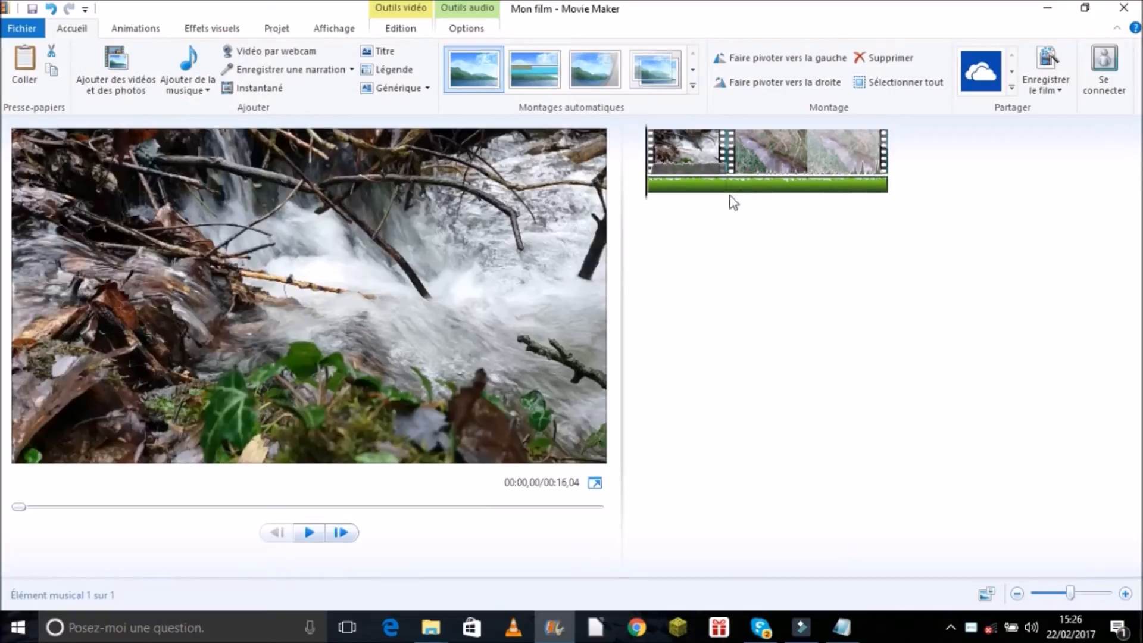
pyautogui.click(656, 185)
pyautogui.click(697, 186)
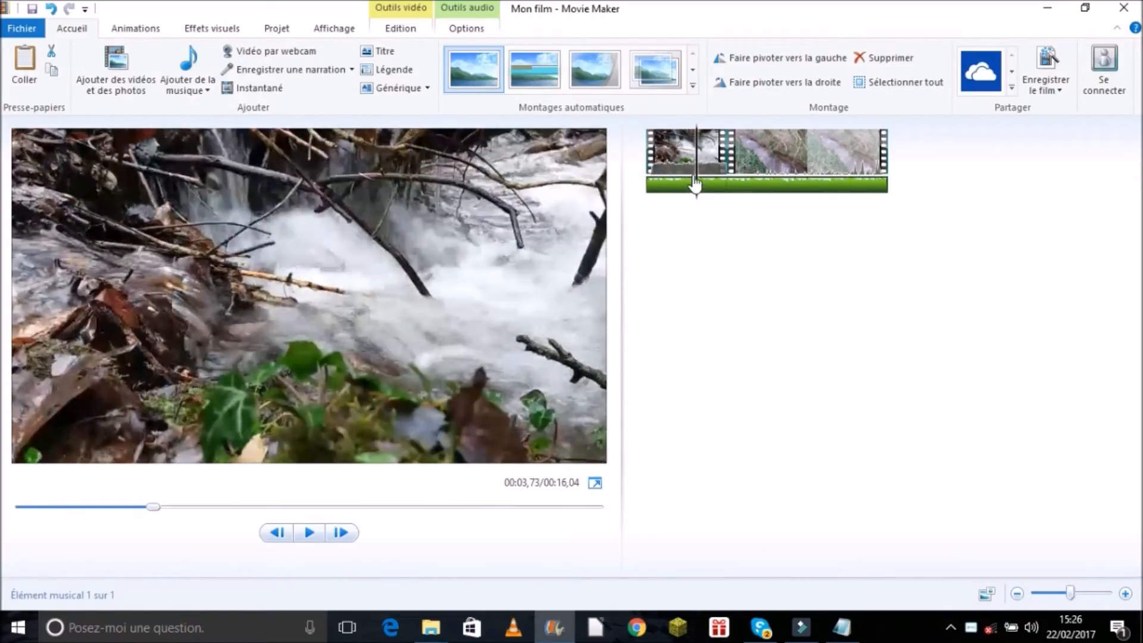
pyautogui.rightClick(698, 188)
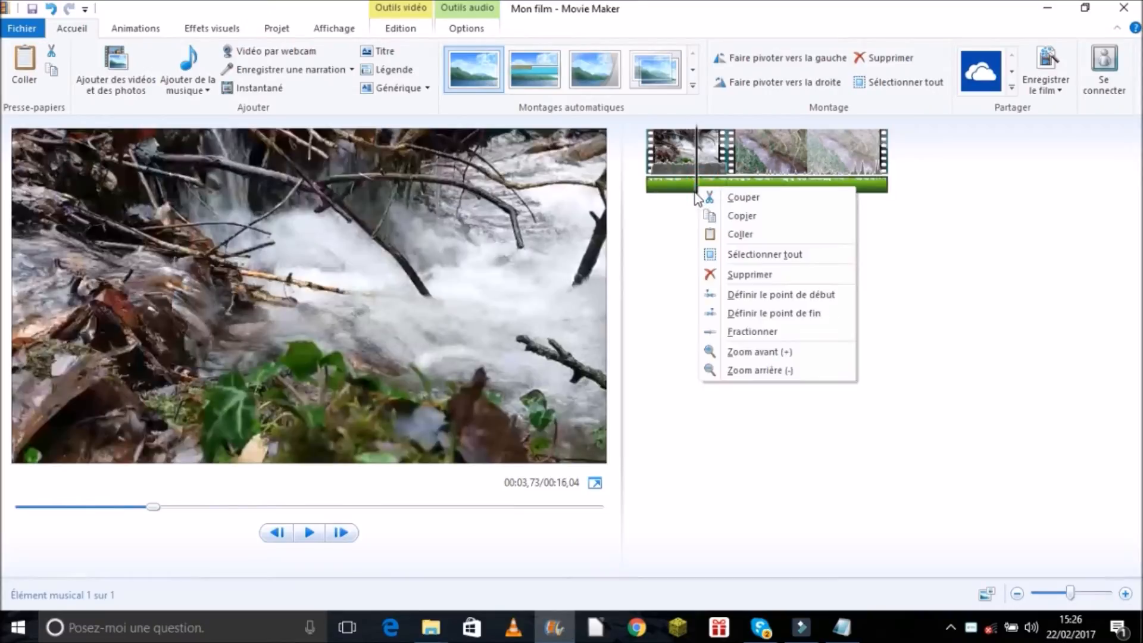
pyautogui.click(736, 335)
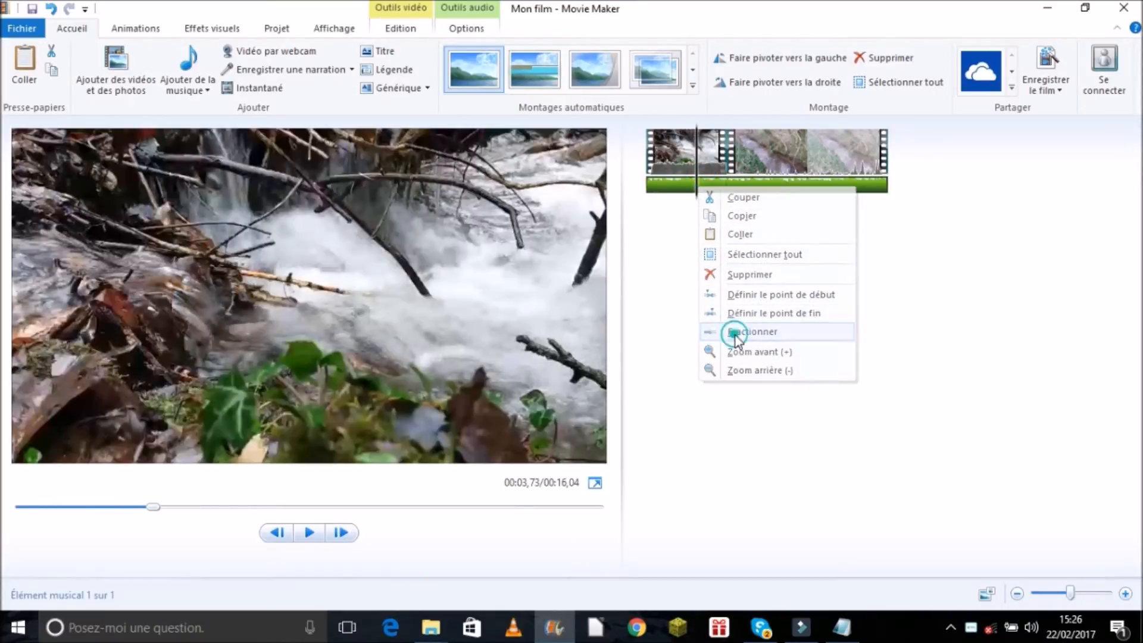
# Step: Delete the part of the music track before the split
pyautogui.click(672, 187)
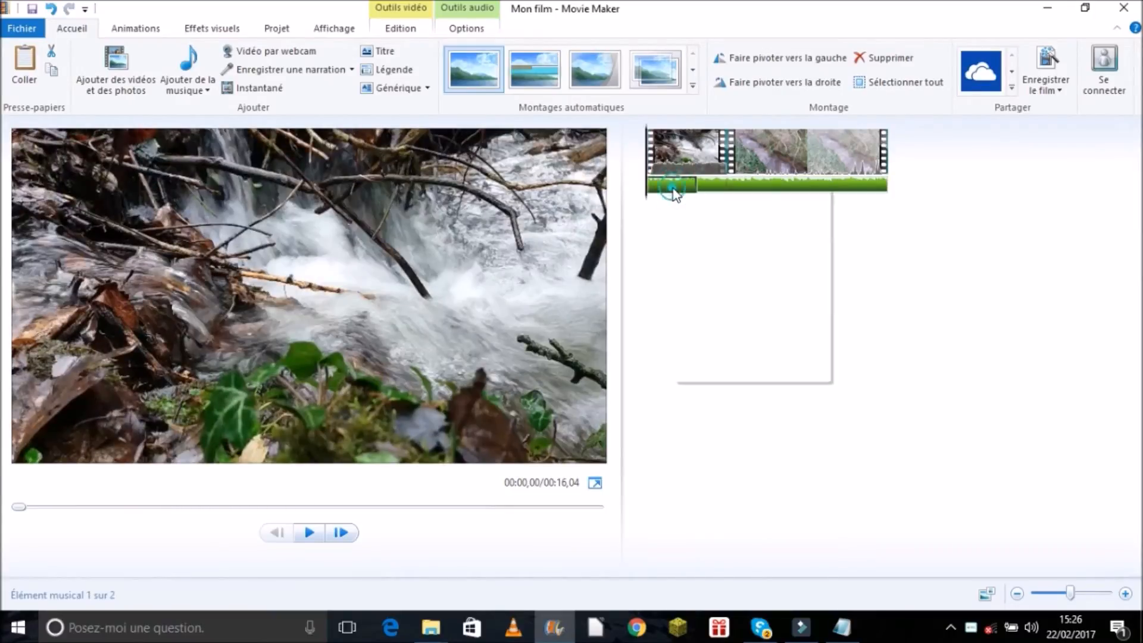
pyautogui.rightClick(673, 190)
pyautogui.click(695, 273)
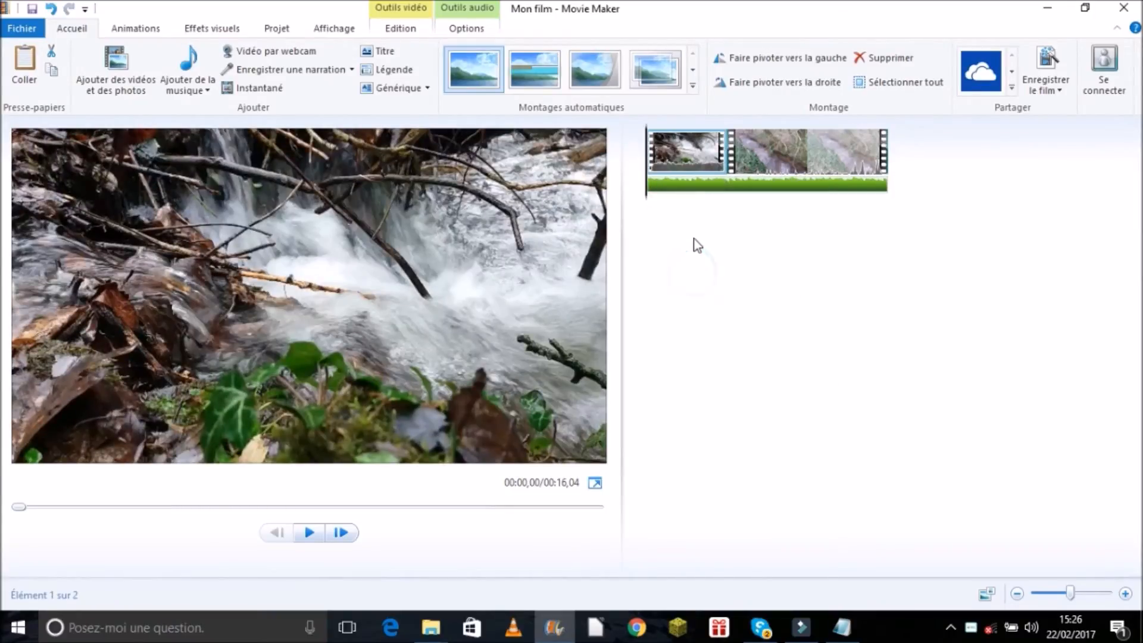
# Step: Move the music track along the timeline so it starts at about 2.27 s
pyautogui.click(650, 185)
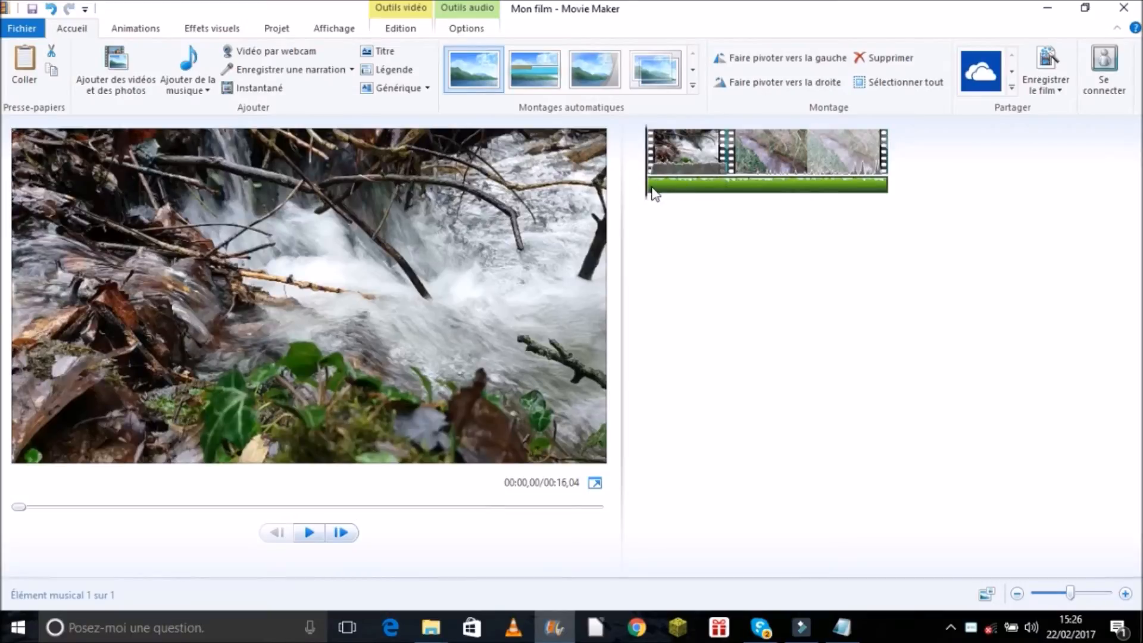
pyautogui.moveTo(650, 185); pyautogui.dragTo(679, 204)
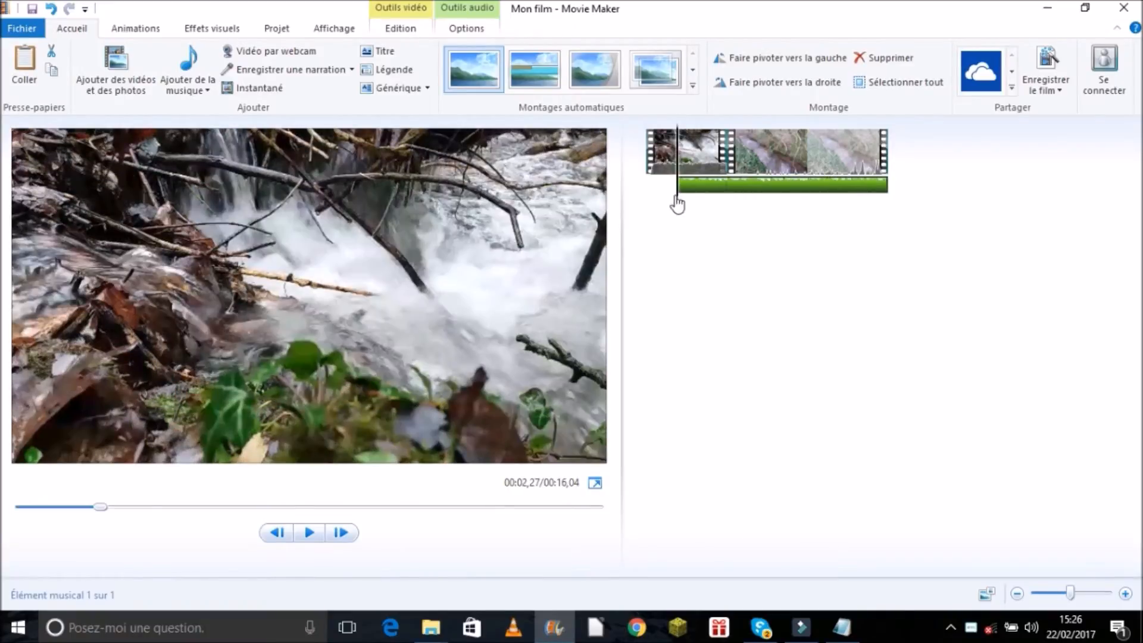
pyautogui.click(659, 191)
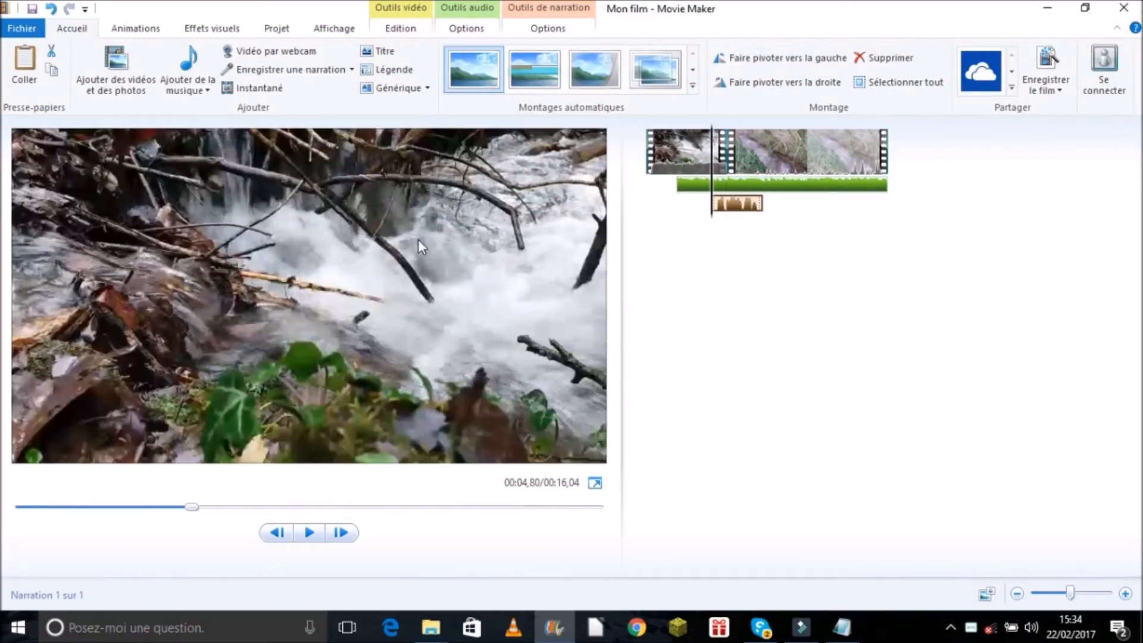
# Step: Add a caption reading "Bonjour à tous" at 4.80 s and place it near the middle of the picture
pyautogui.click(396, 70)
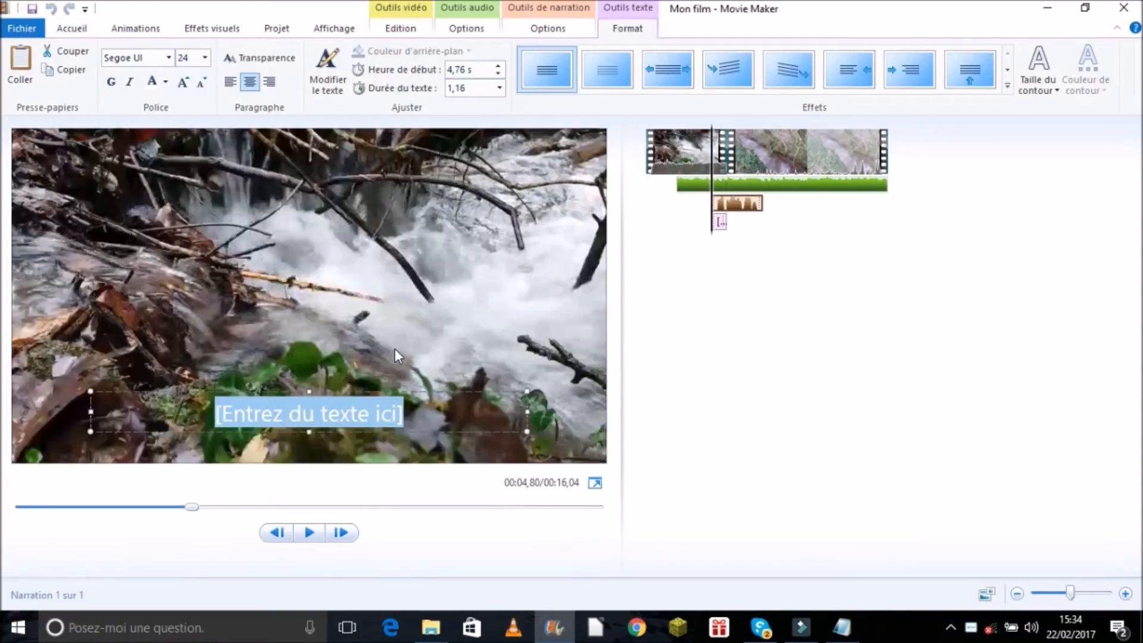
pyautogui.press('BackSpace')
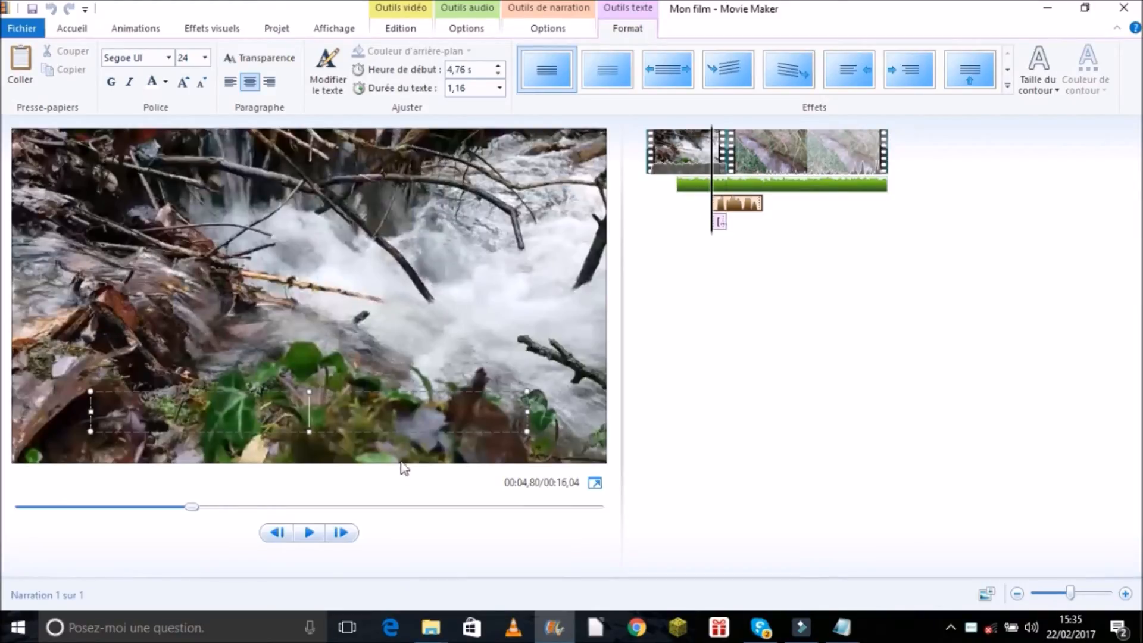
pyautogui.click(417, 387)
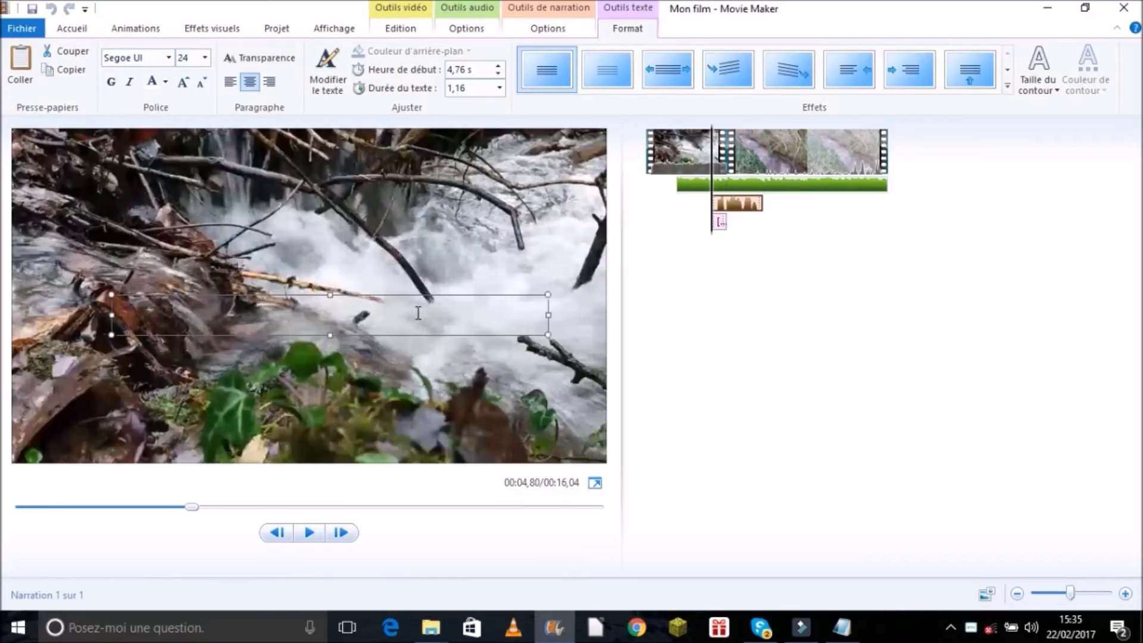
pyautogui.click(340, 325)
pyautogui.write('Bon')
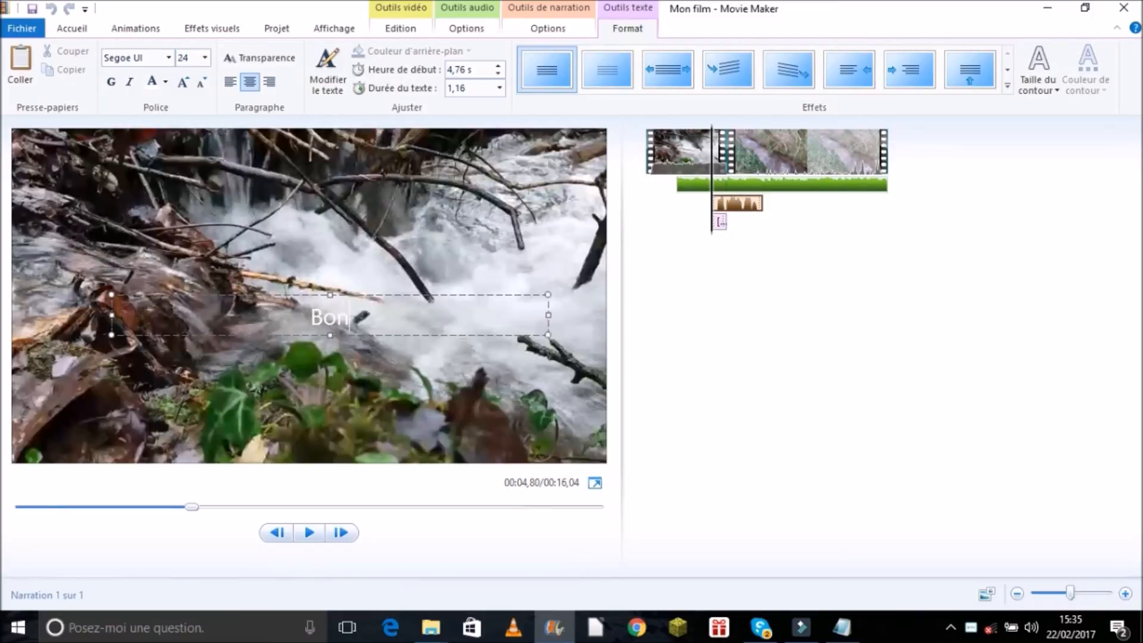
pyautogui.write('jour a tous')
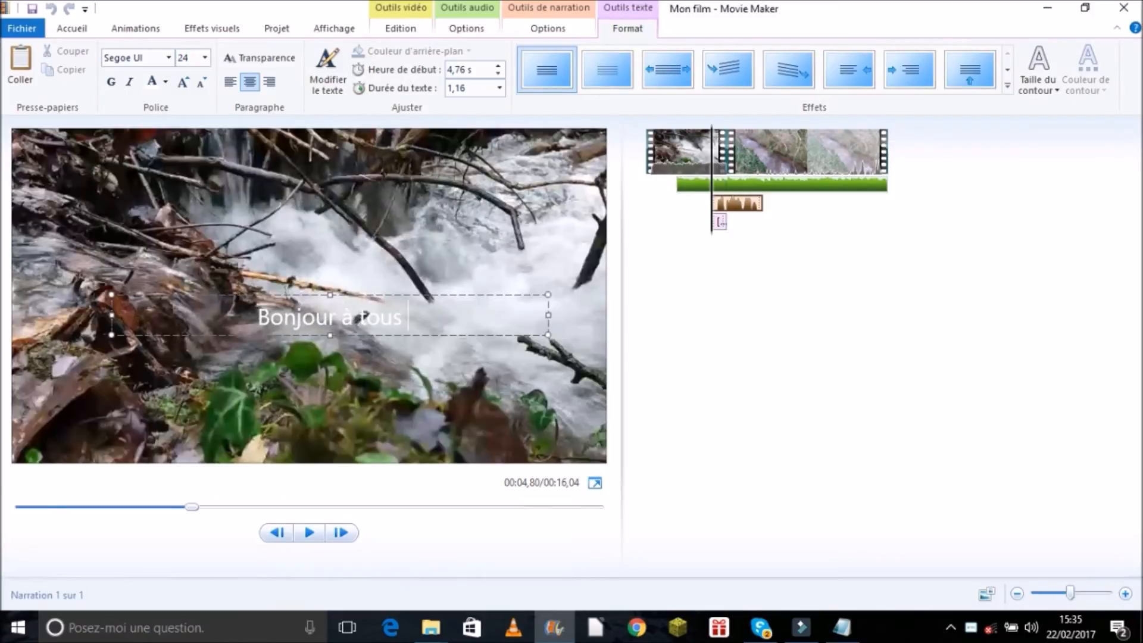
pyautogui.moveTo(435, 294); pyautogui.dragTo(421, 283)
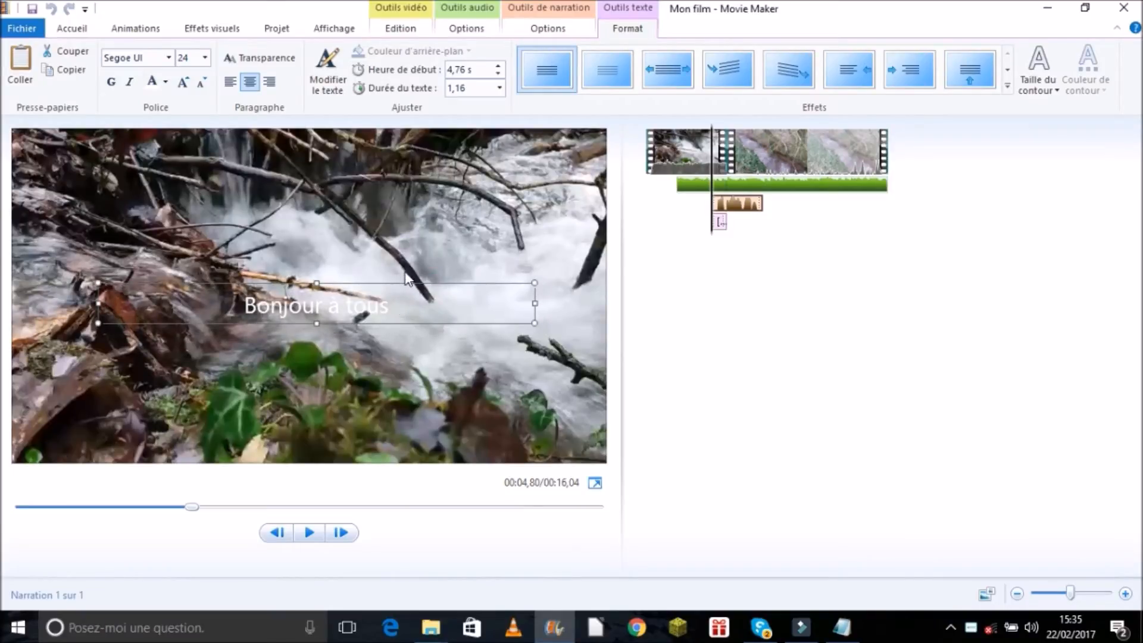
# Step: Colour the "Bonjour à tous" caption text red
pyautogui.click(166, 83)
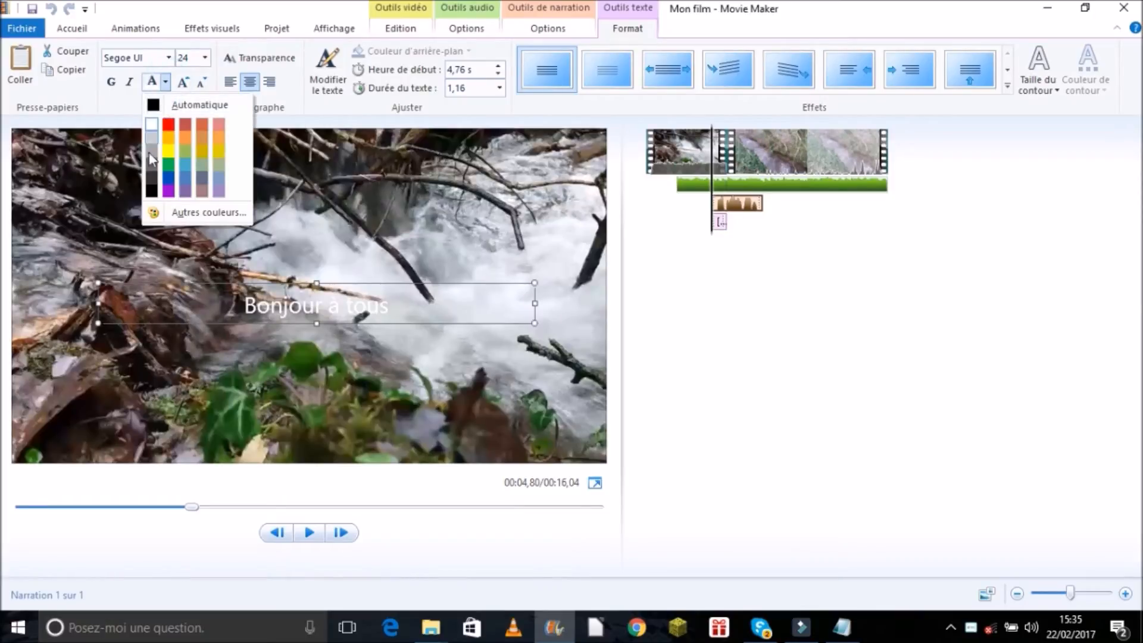
pyautogui.click(168, 125)
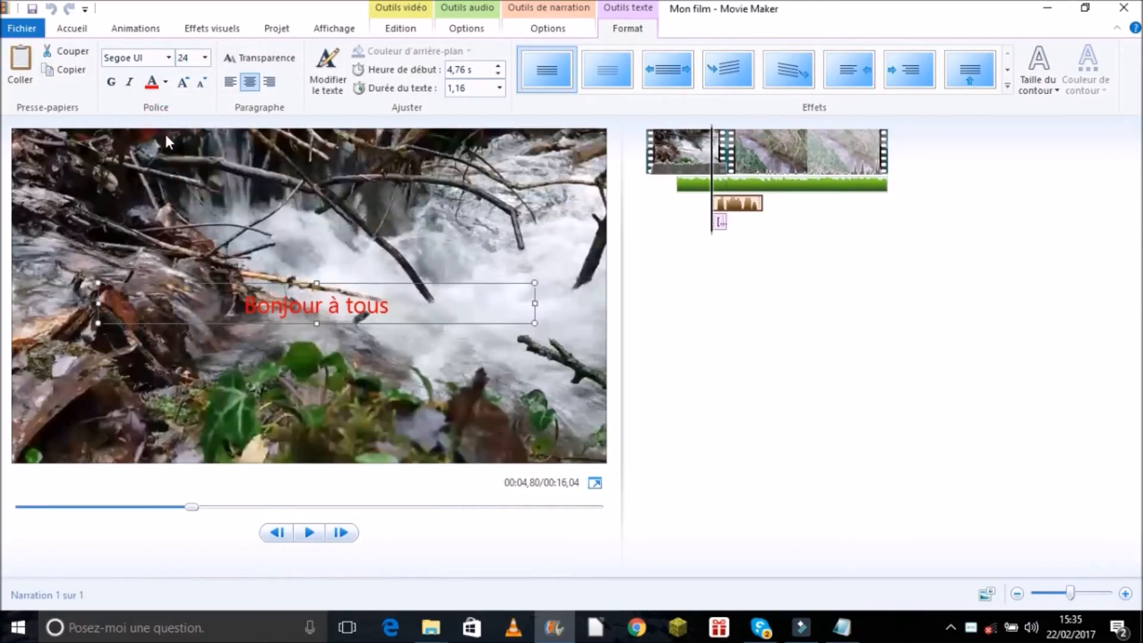
pyautogui.click(165, 83)
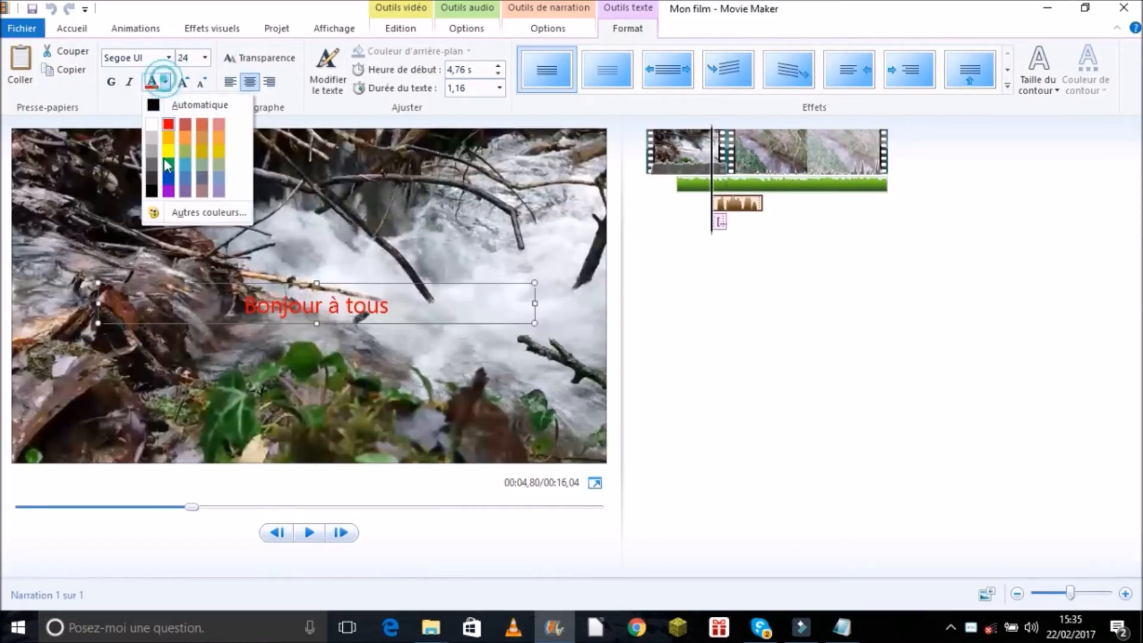
pyautogui.click(335, 233)
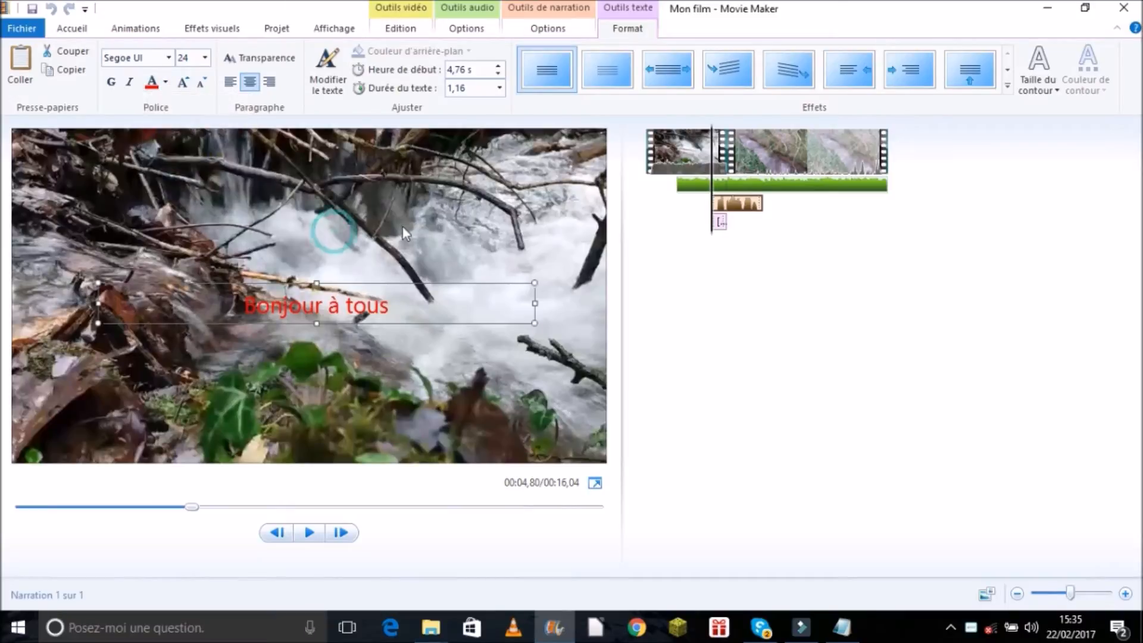
# Step: Give the caption text a narrow (Étroit) outline in yellow
pyautogui.click(1045, 92)
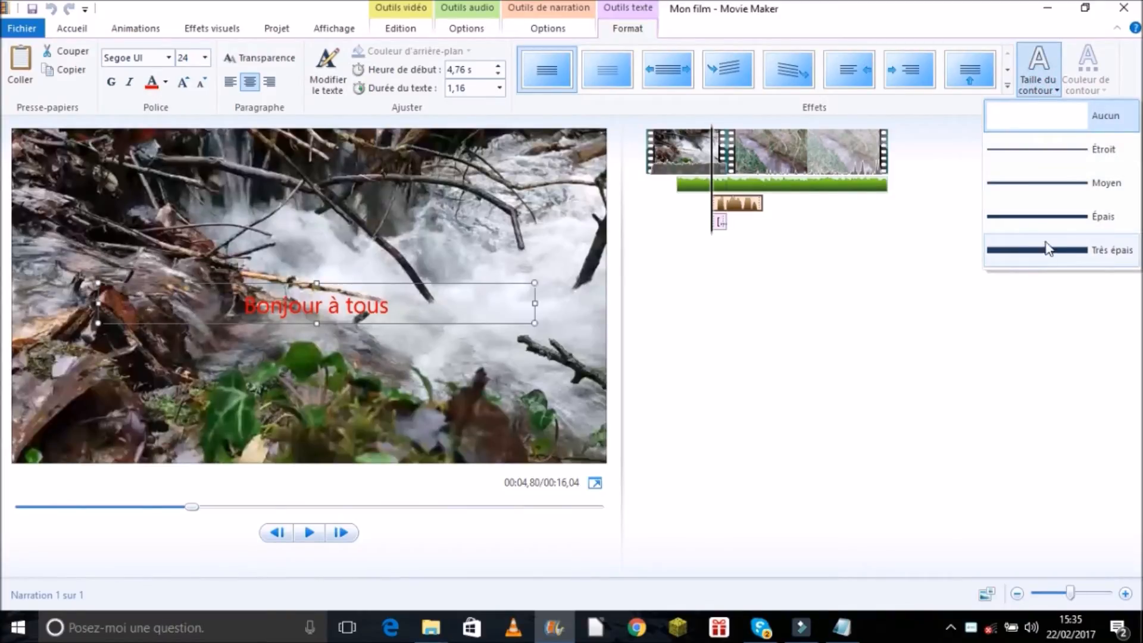
pyautogui.click(1070, 152)
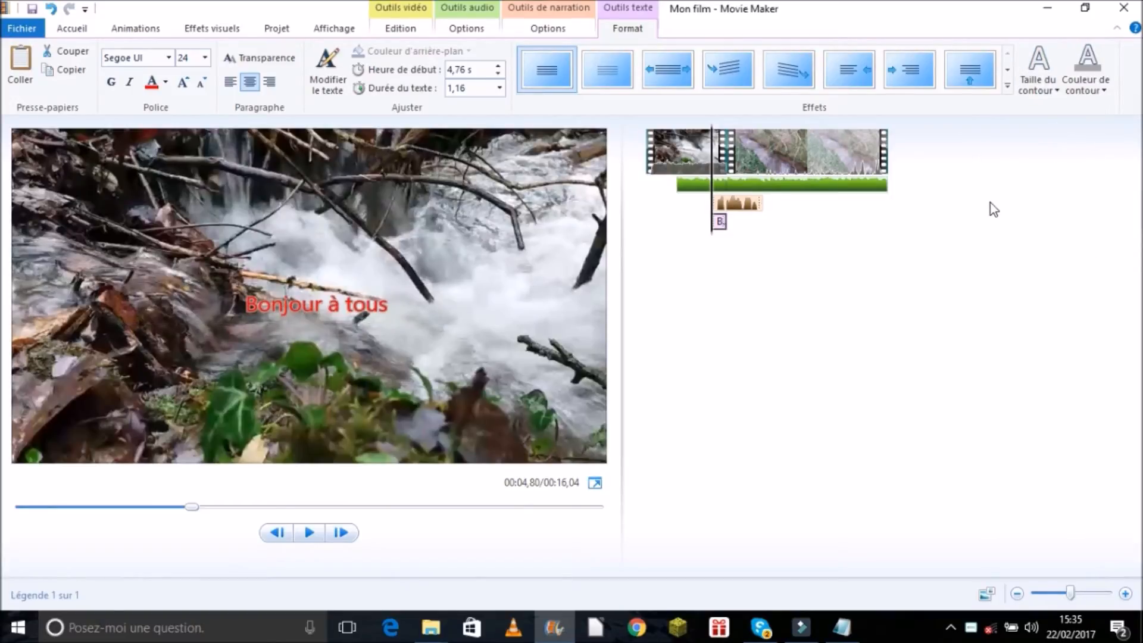
pyautogui.click(1087, 83)
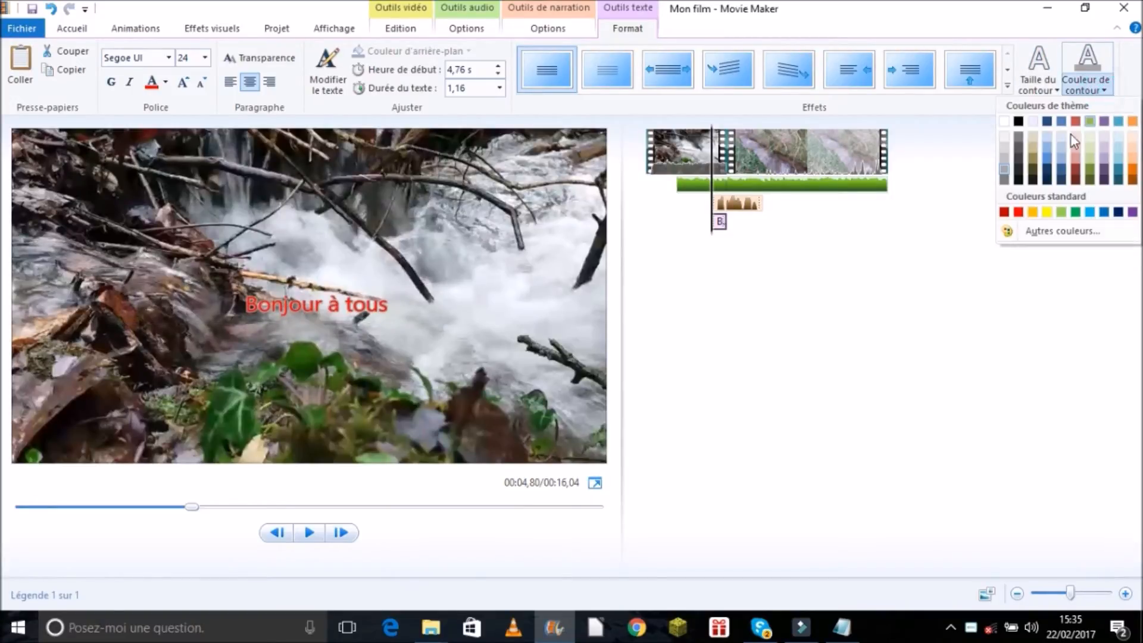
pyautogui.click(1046, 211)
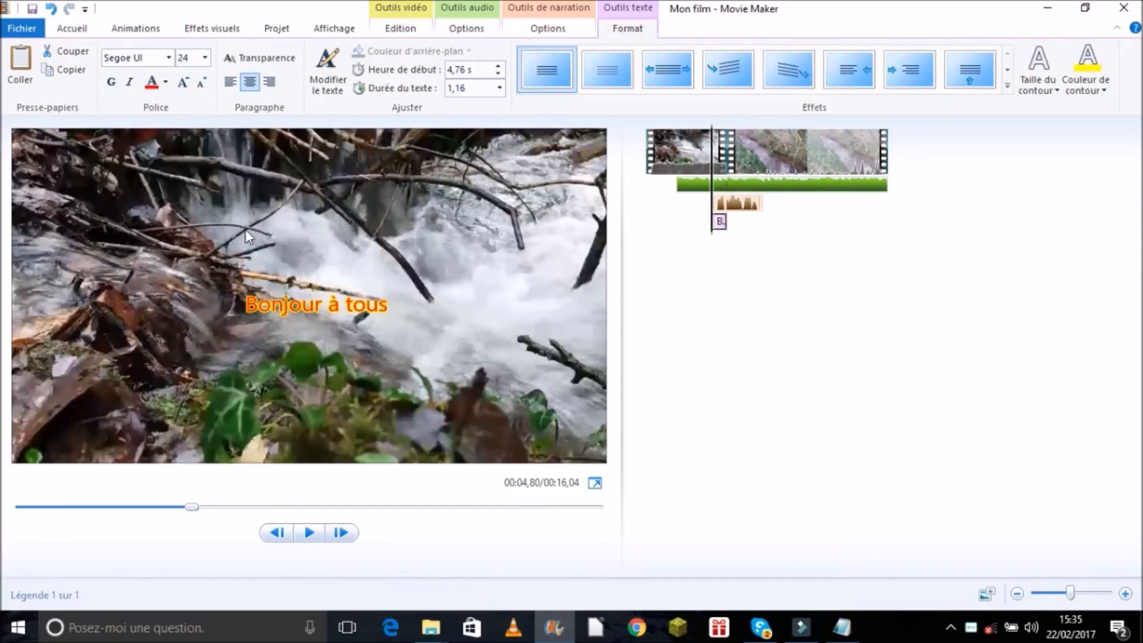
# Step: Change the caption's font to Bernard MT Condensed
pyautogui.click(169, 58)
pyautogui.scroll(-15, 175, 184)
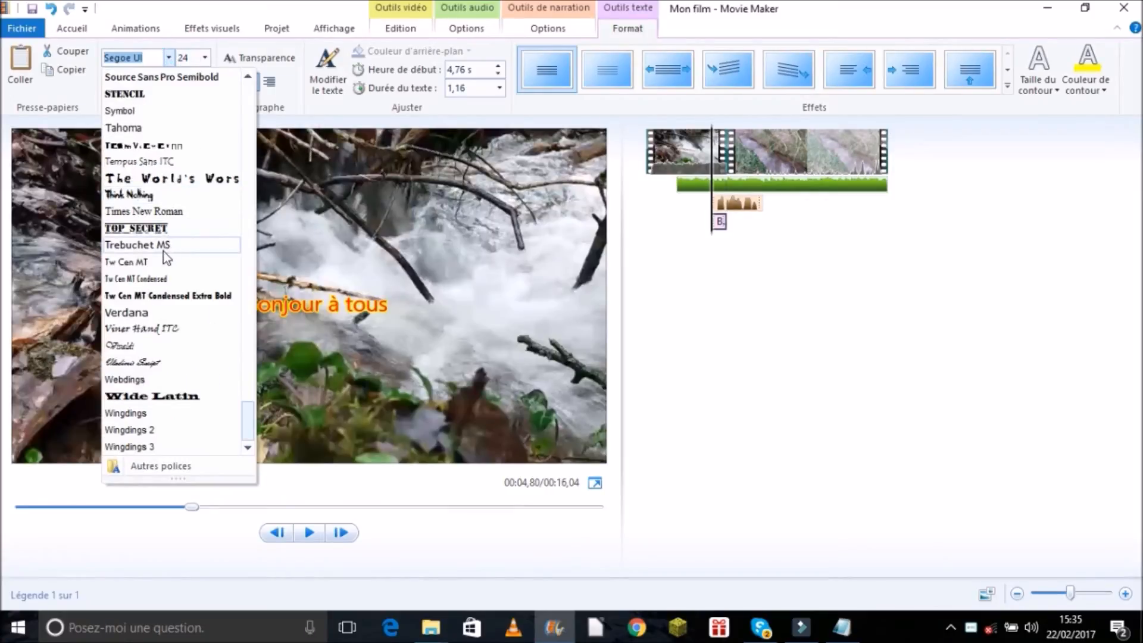
pyautogui.scroll(6, 155, 341)
pyautogui.scroll(15, 163, 338)
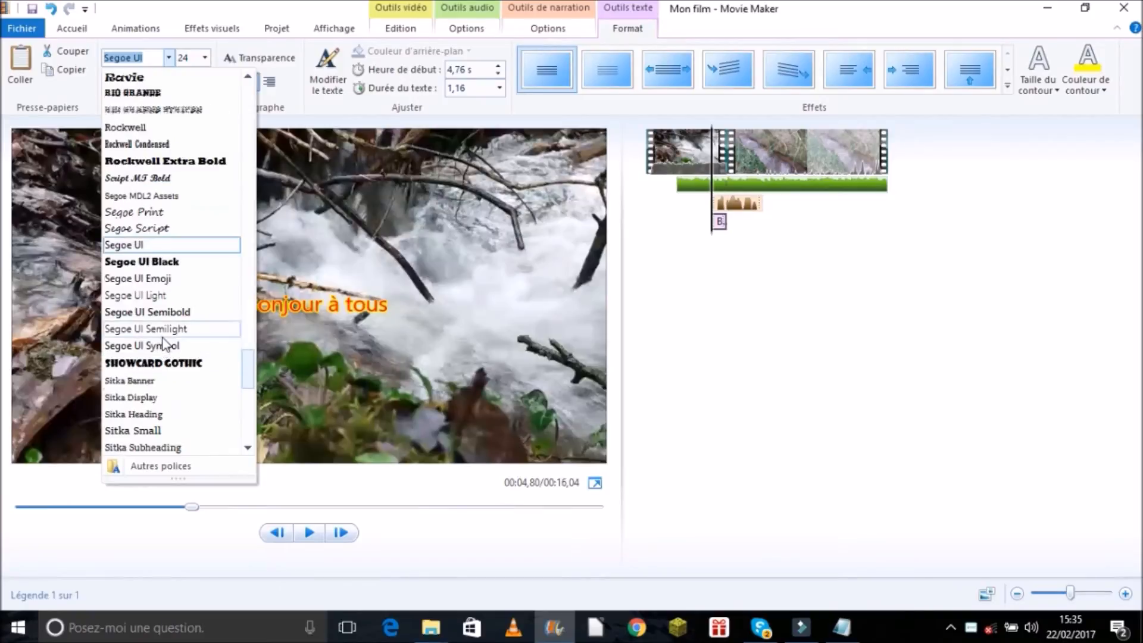
pyautogui.scroll(16, 166, 316)
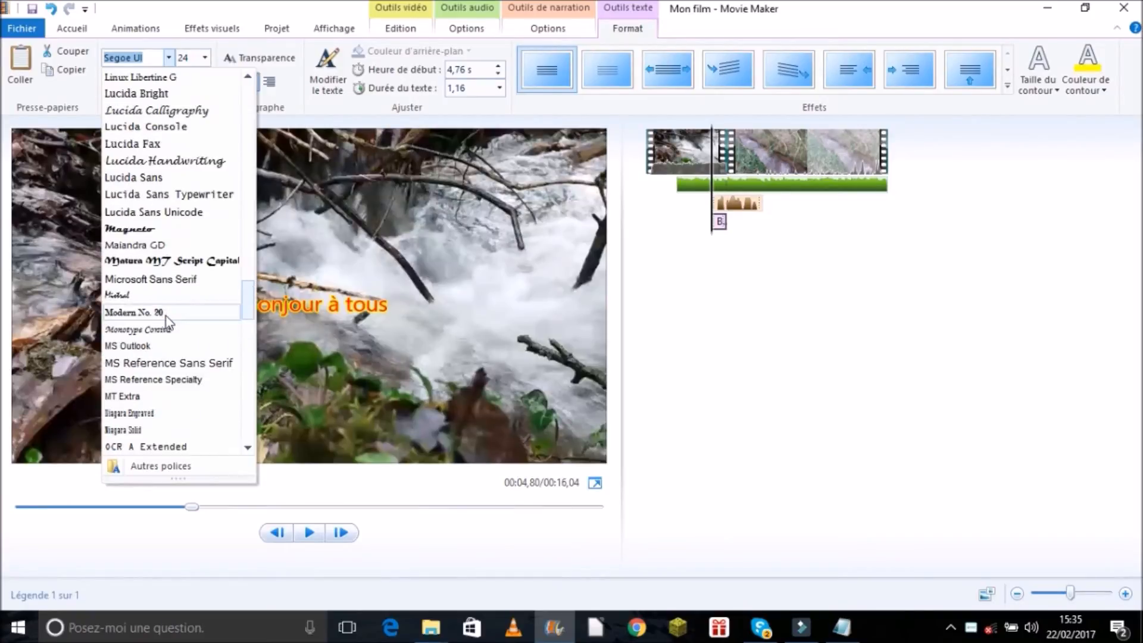
pyautogui.scroll(15, 166, 317)
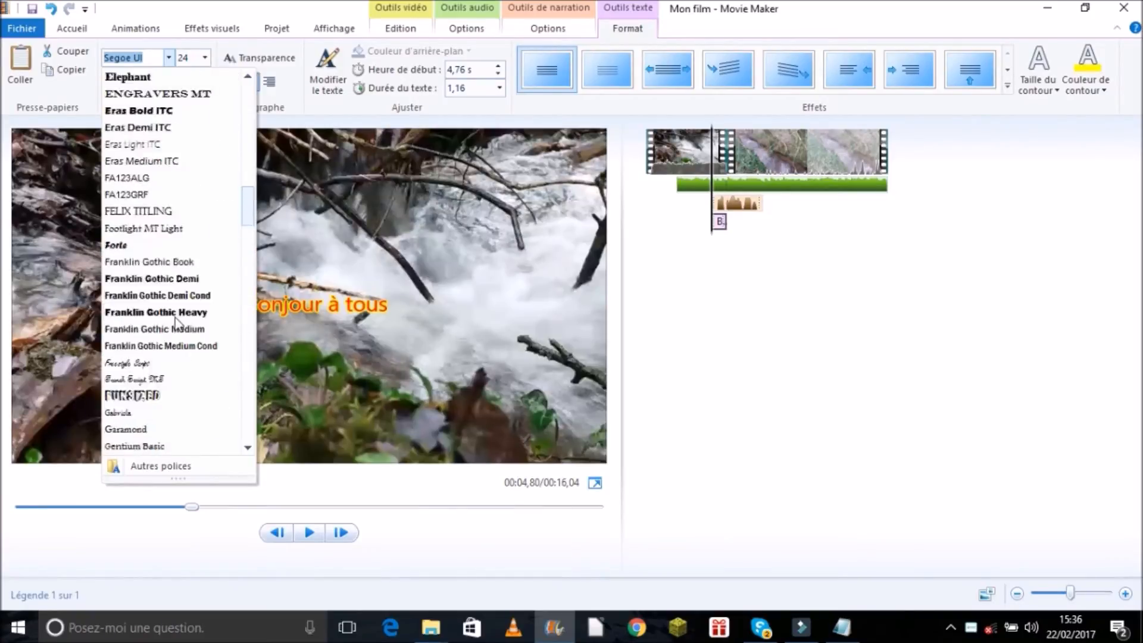
pyautogui.scroll(7, 189, 324)
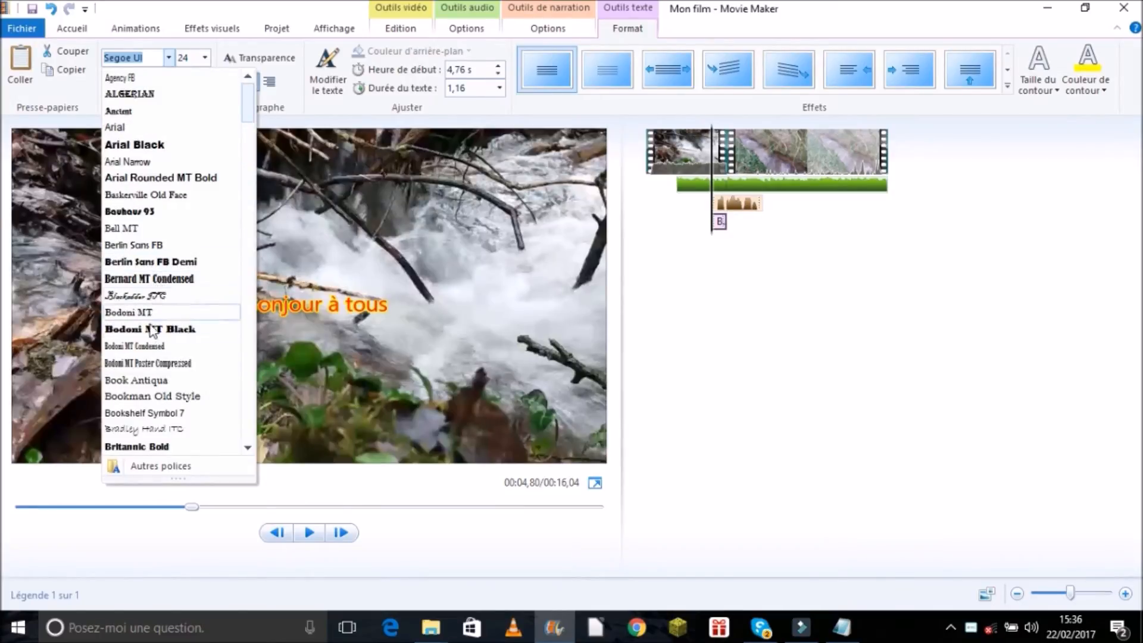
pyautogui.click(179, 279)
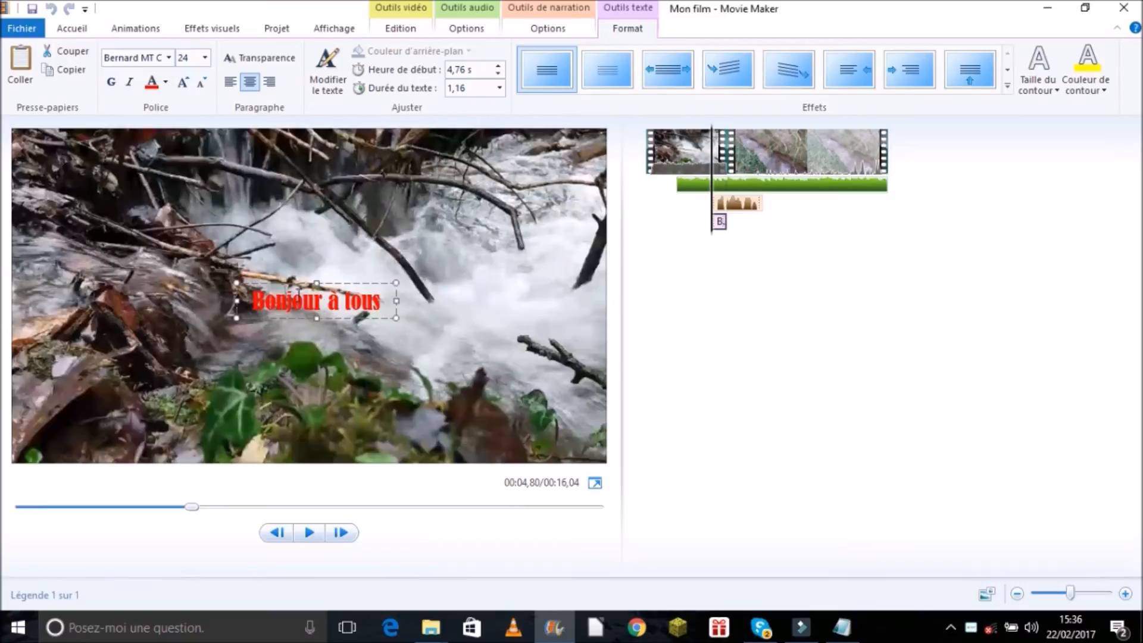
# Step: Try font sizes 48 and 200 for the "Bonjour à tous" caption and widen its text box to the picture's edge
pyautogui.click(207, 57)
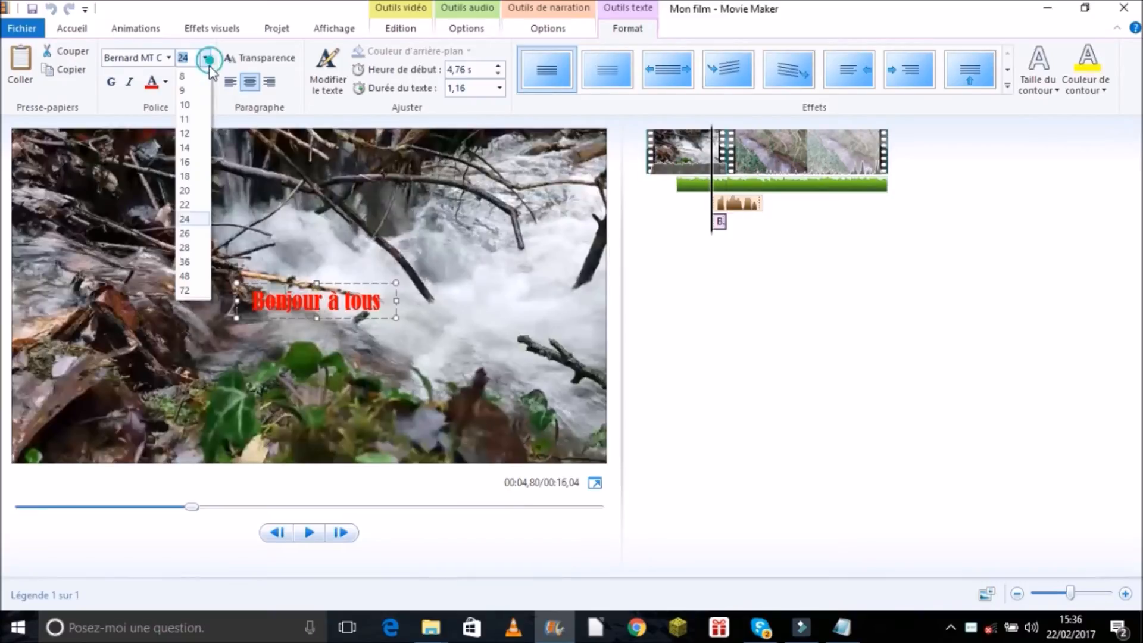
pyautogui.click(184, 276)
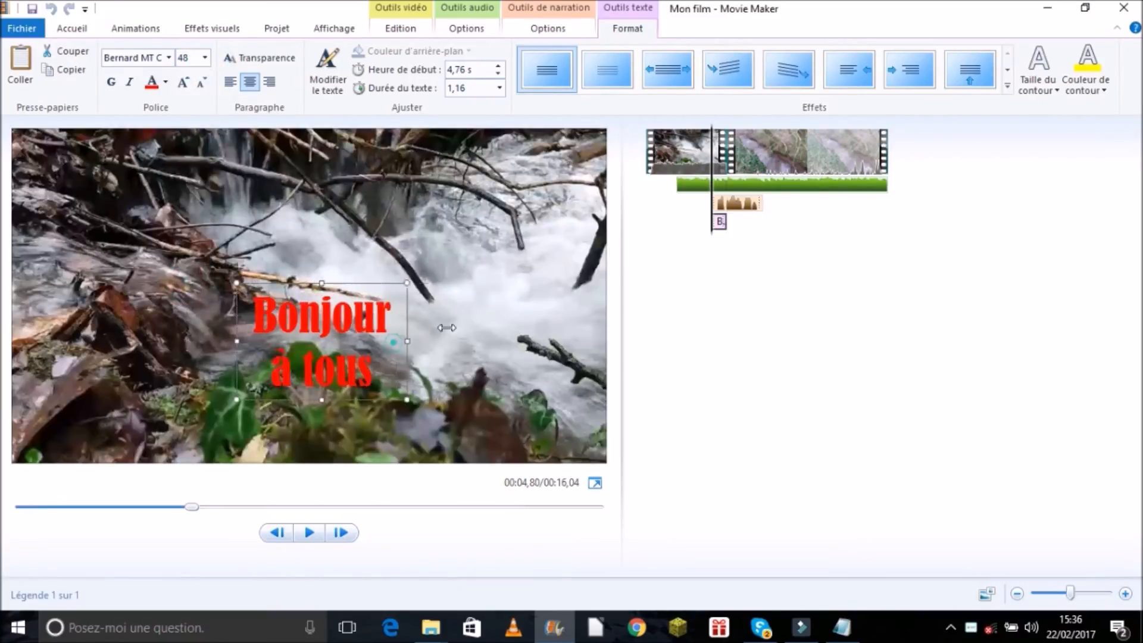
pyautogui.click(204, 58)
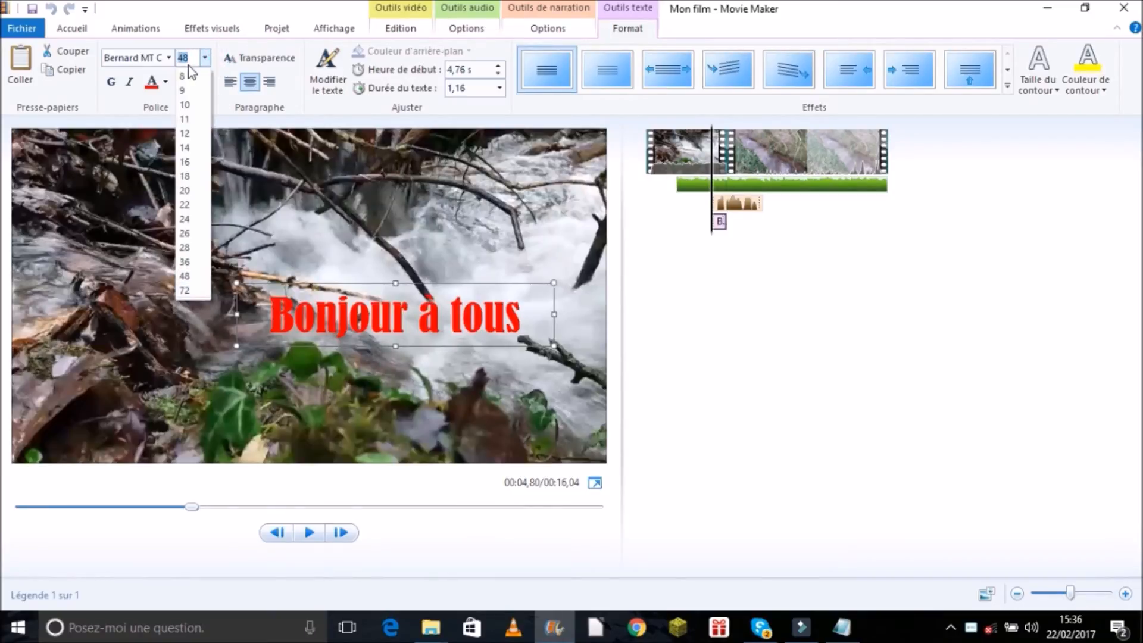
pyautogui.write('200')
pyautogui.press('Return')
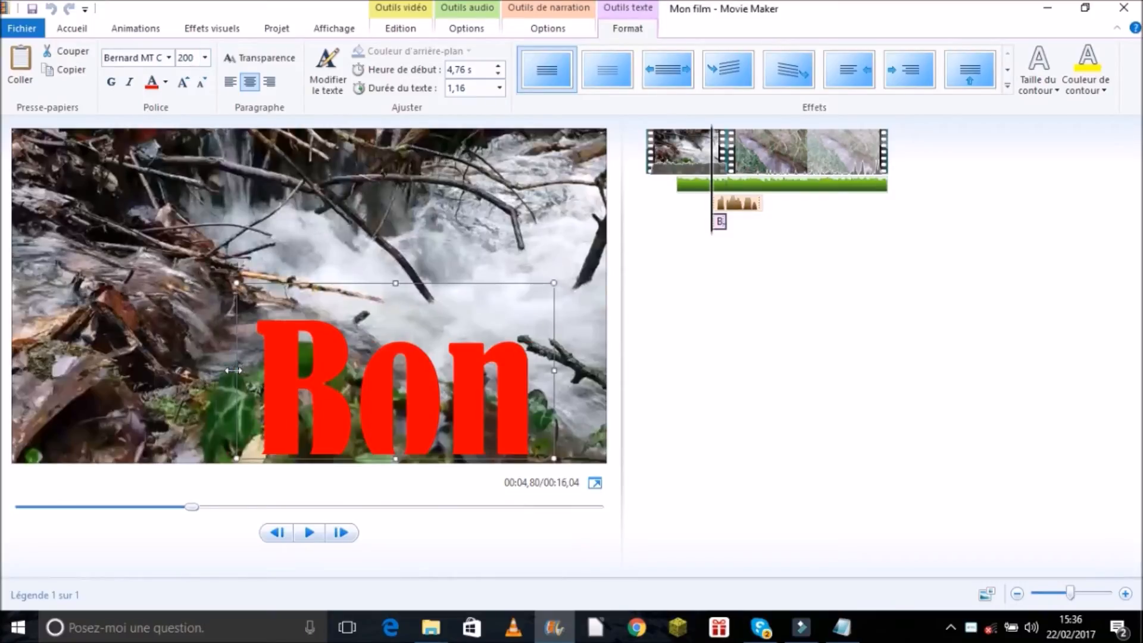
pyautogui.moveTo(237, 370); pyautogui.dragTo(8, 263)
# Step: Set the "Bonjour à tous" caption's font size to 100 and centre the caption in the picture
pyautogui.click(192, 57)
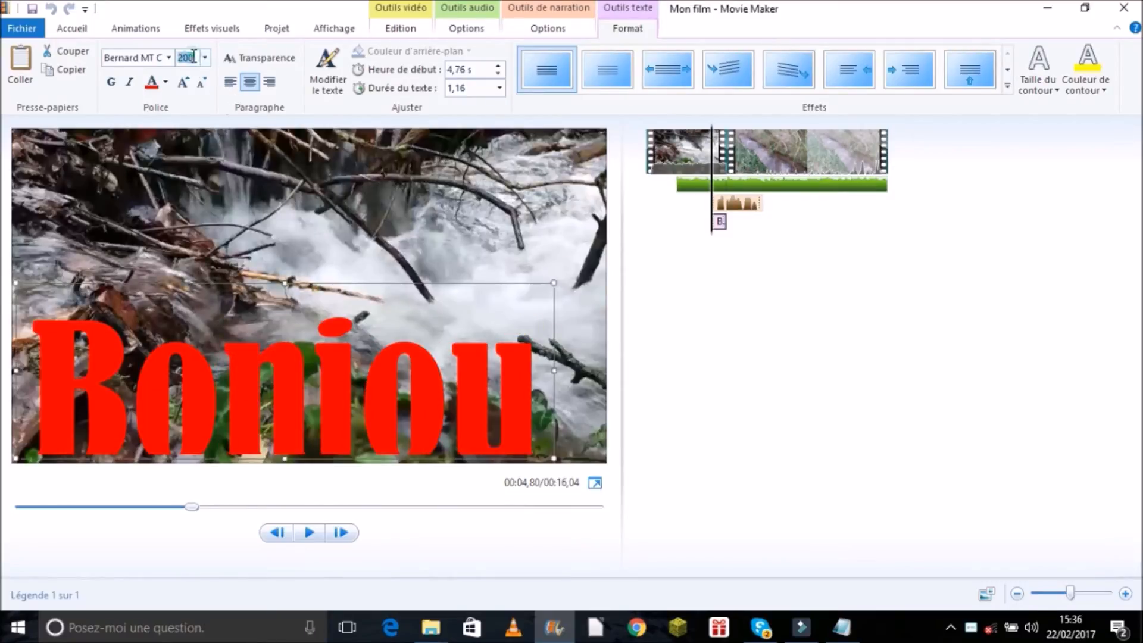
pyautogui.write('100')
pyautogui.press('Return')
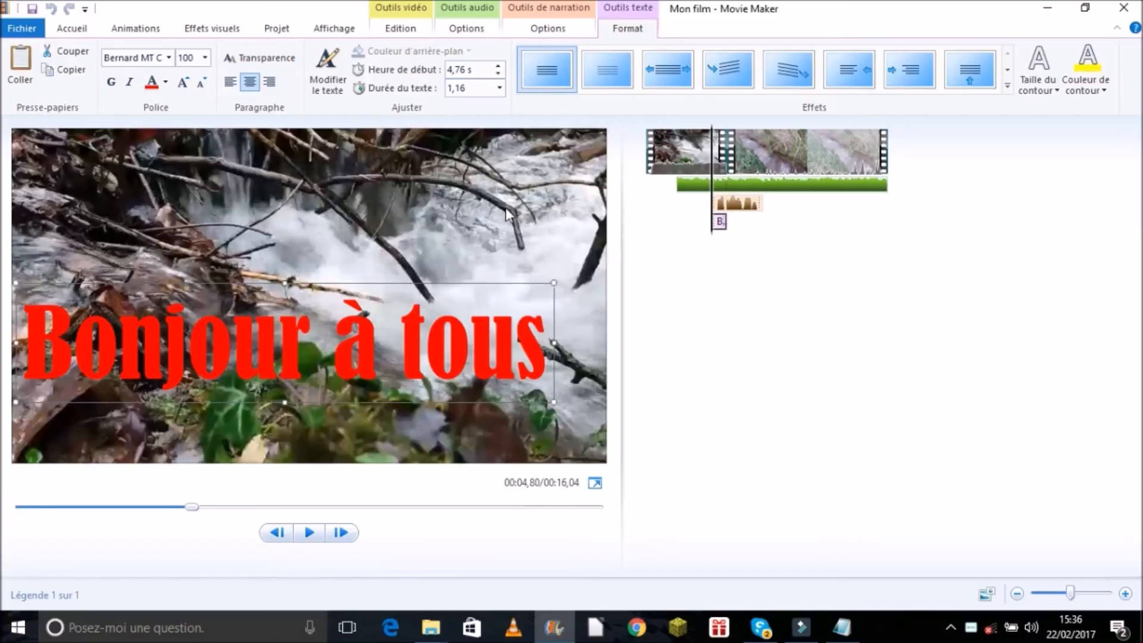
pyautogui.moveTo(468, 282); pyautogui.dragTo(503, 233)
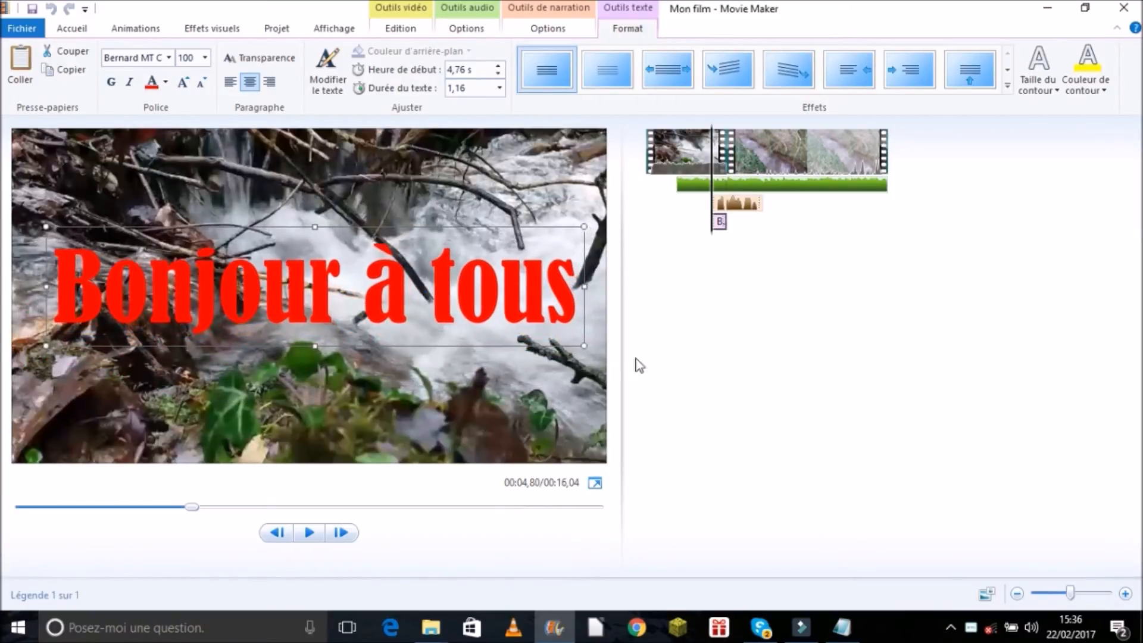
pyautogui.click(710, 370)
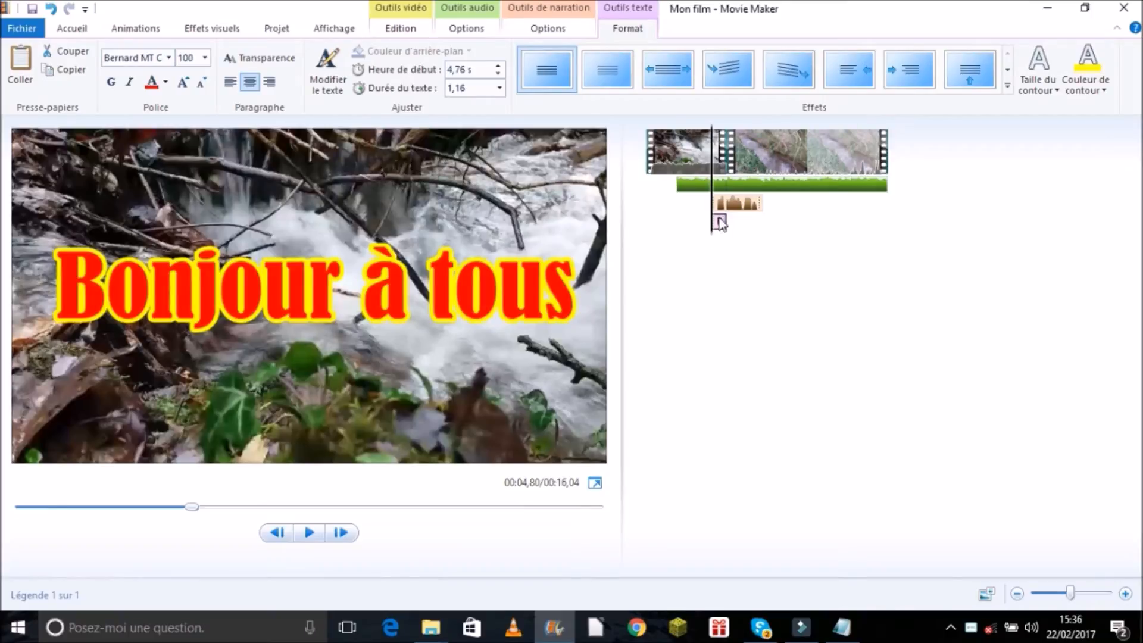
# Step: Move the "Bonjour à tous" caption so it starts at 1.24 s, and set its duration to 5 s
pyautogui.moveTo(718, 219); pyautogui.dragTo(666, 225)
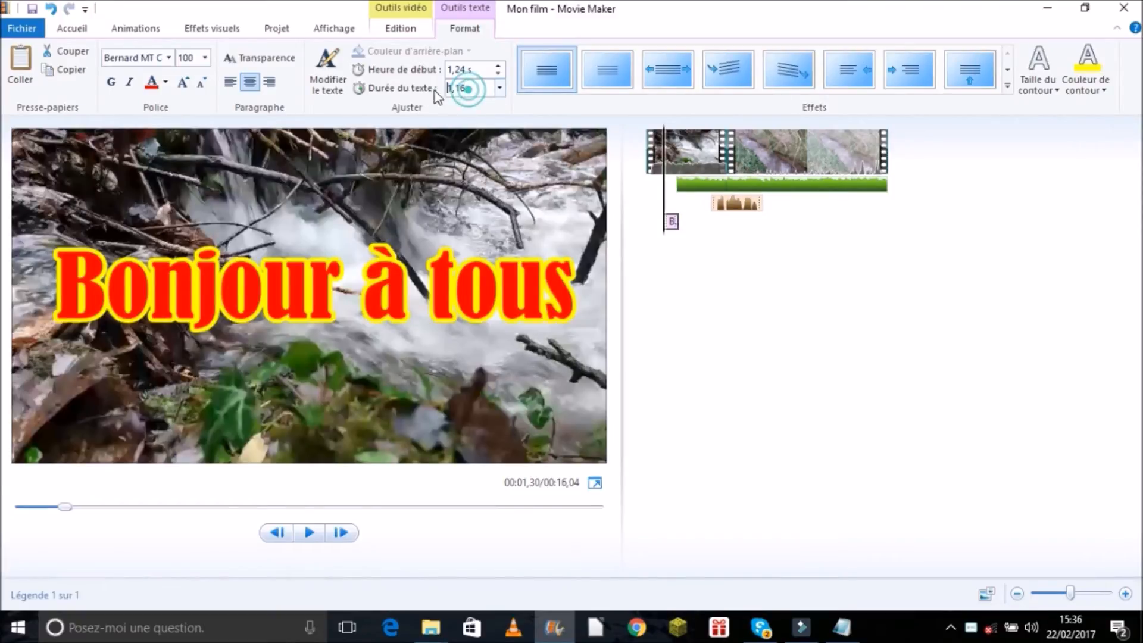
pyautogui.click(460, 89)
pyautogui.press('BackSpace')
pyautogui.write('5')
pyautogui.press('Return')
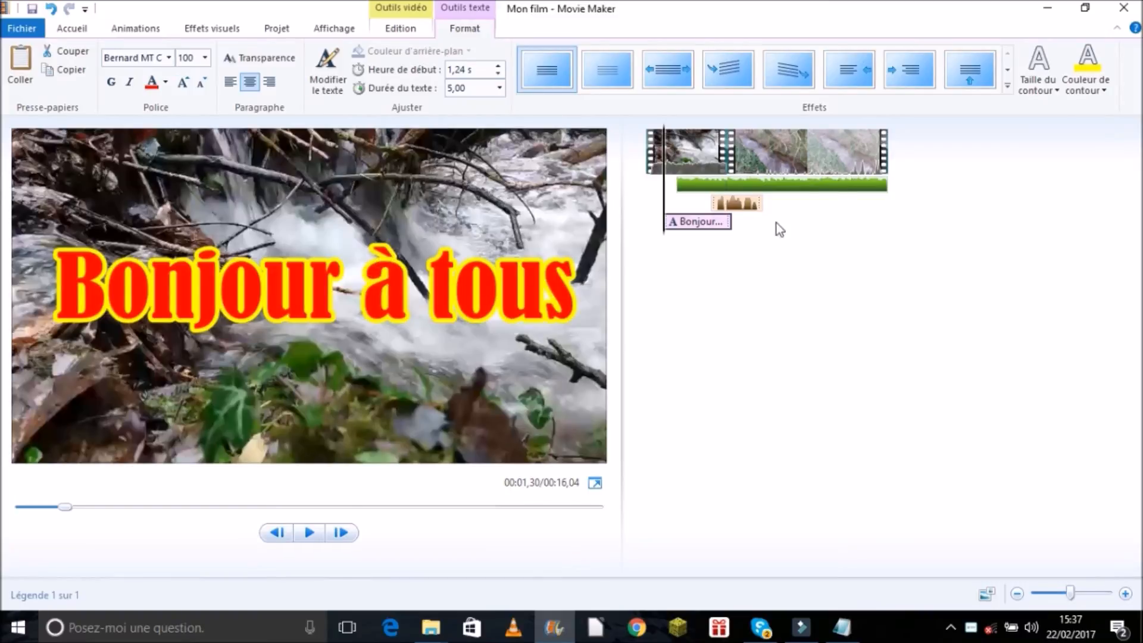
# Step: Preview the text effects on the "Bonjour à tous" caption and choose the first Emphase effect
pyautogui.click(1007, 86)
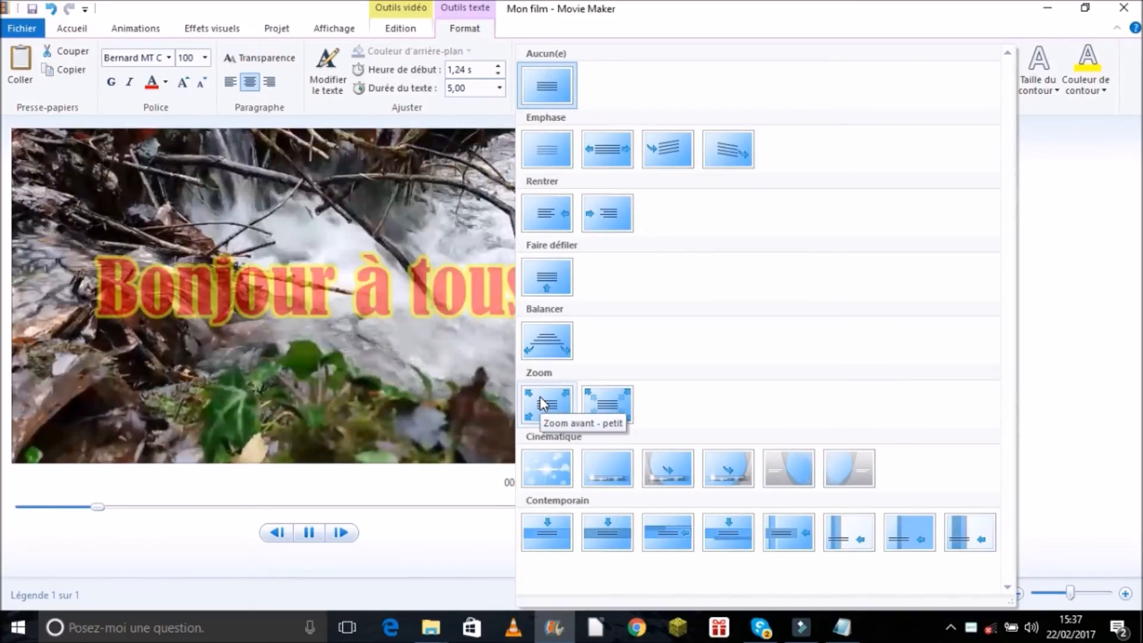
pyautogui.click(564, 164)
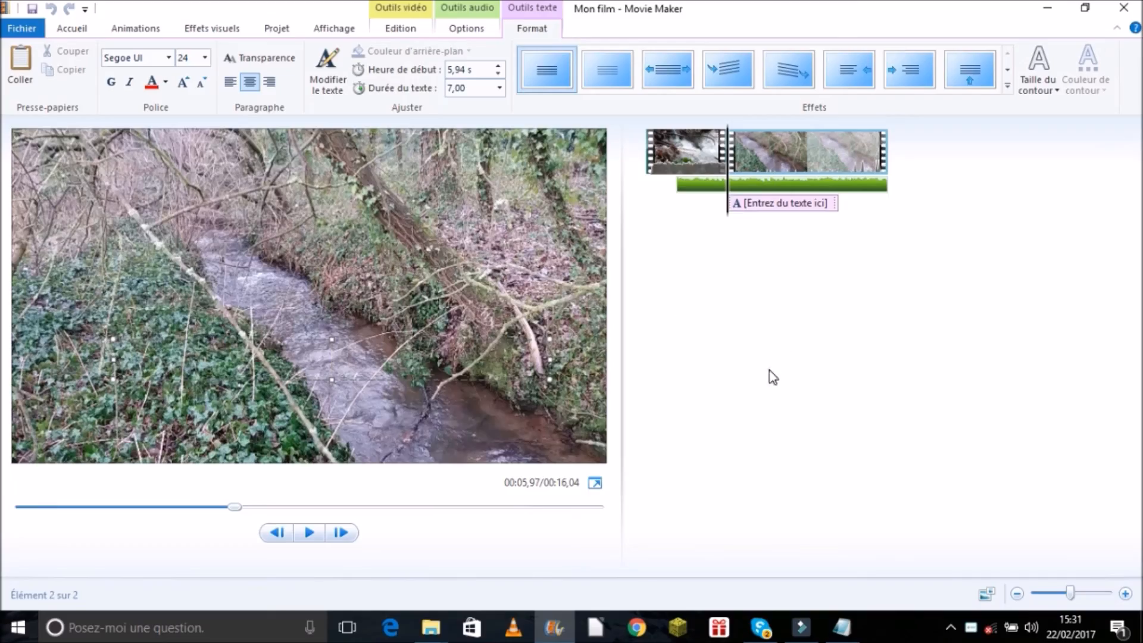
pyautogui.click(768, 369)
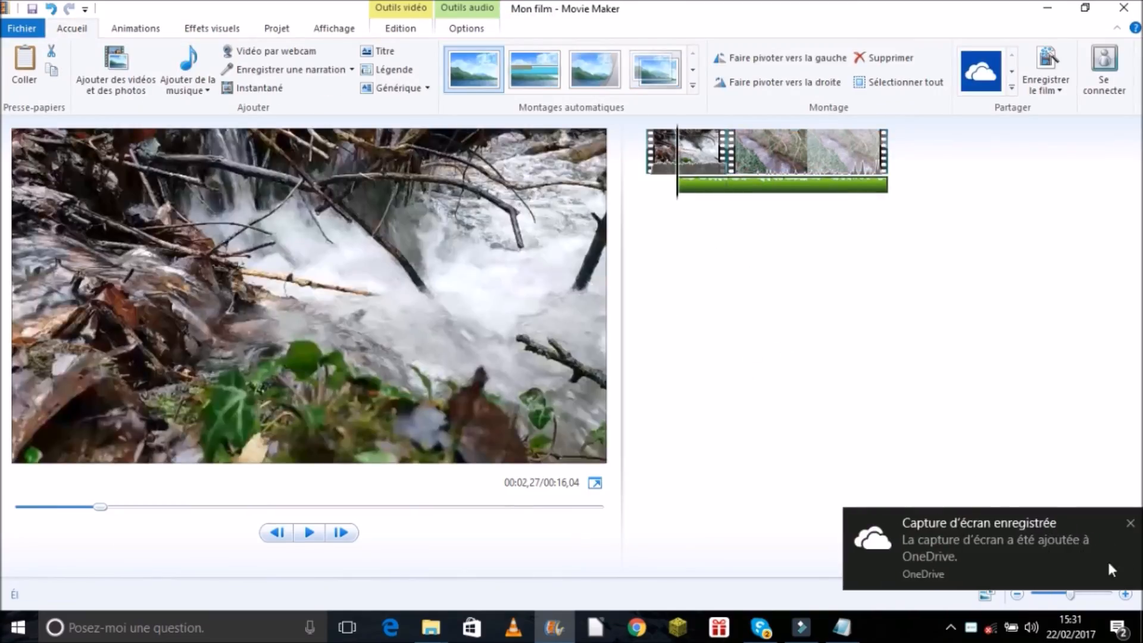
pyautogui.click(1129, 522)
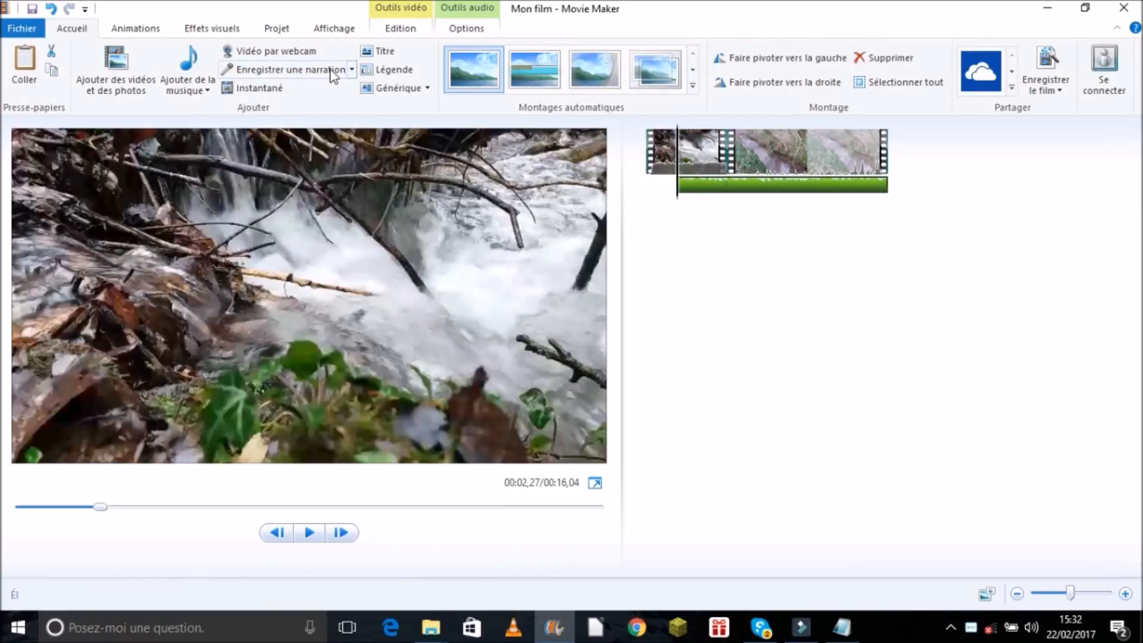
pyautogui.click(352, 69)
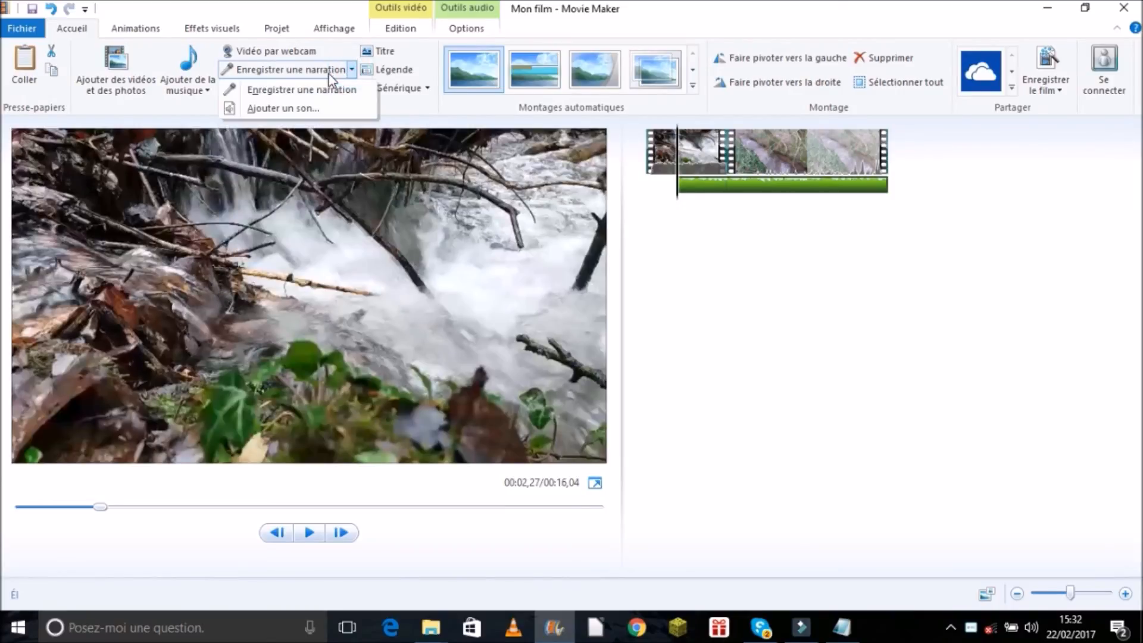
pyautogui.click(294, 91)
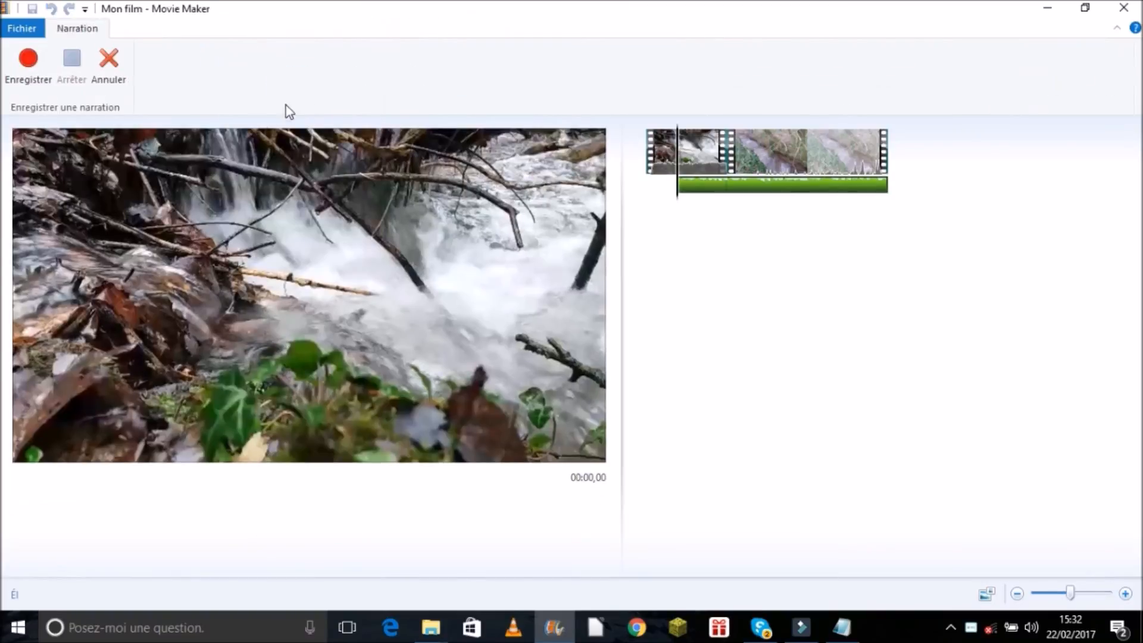
pyautogui.click(22, 74)
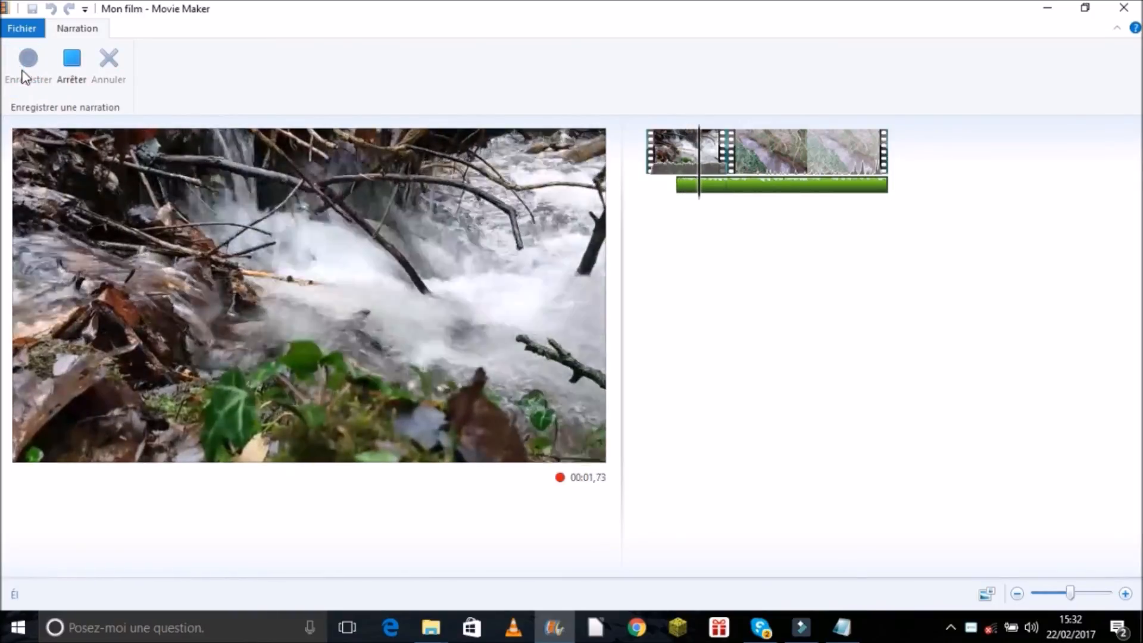
pyautogui.click(72, 70)
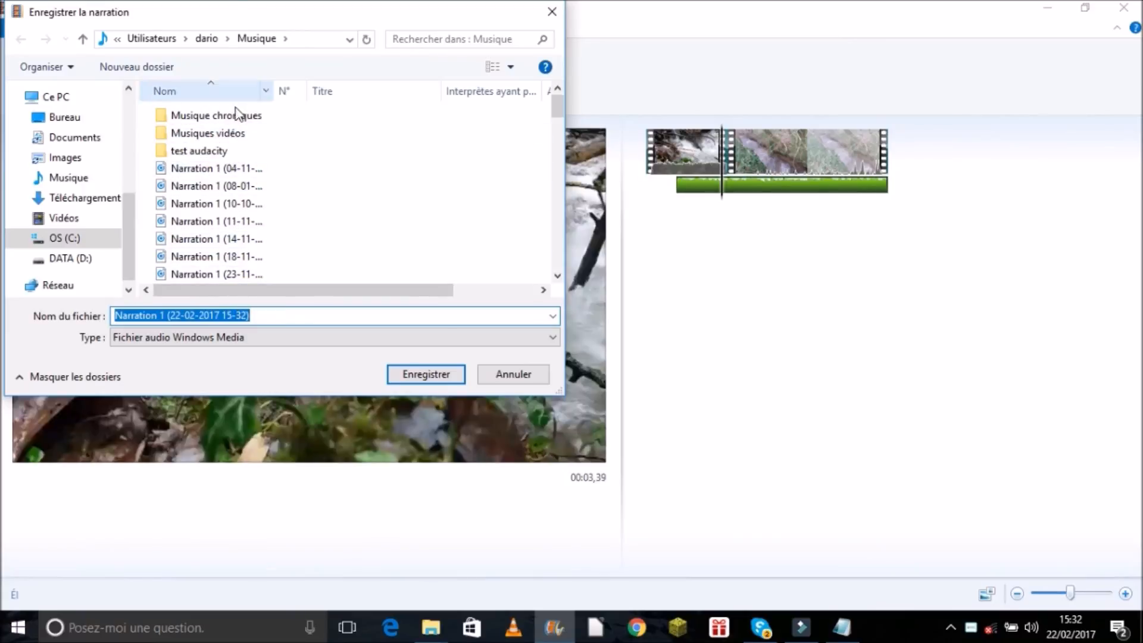
pyautogui.click(412, 378)
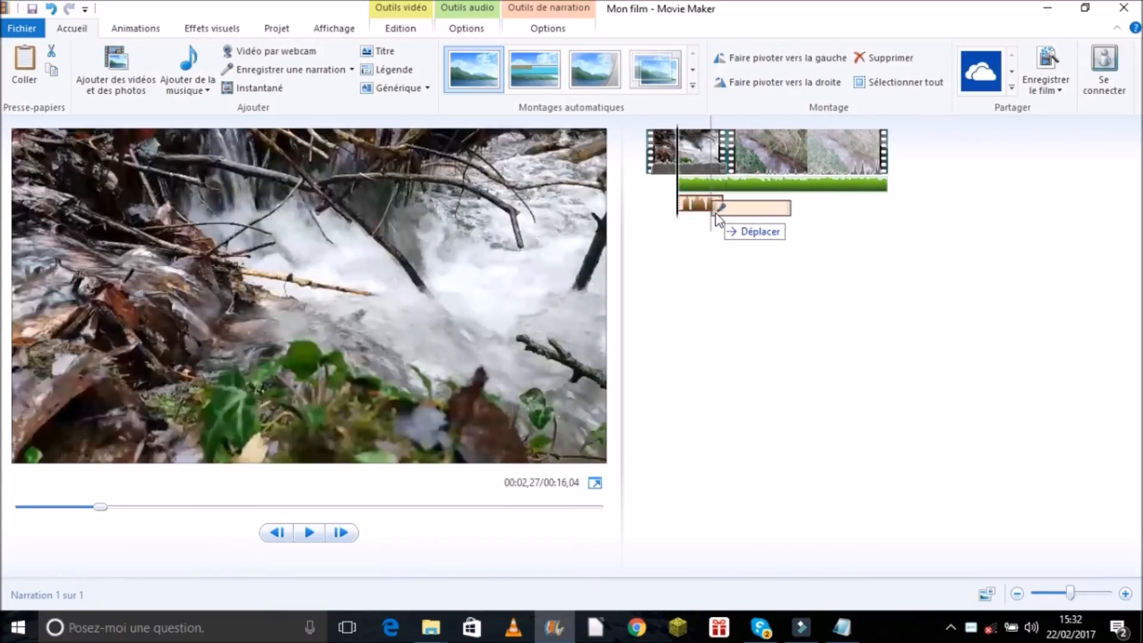
pyautogui.moveTo(716, 214); pyautogui.dragTo(717, 215)
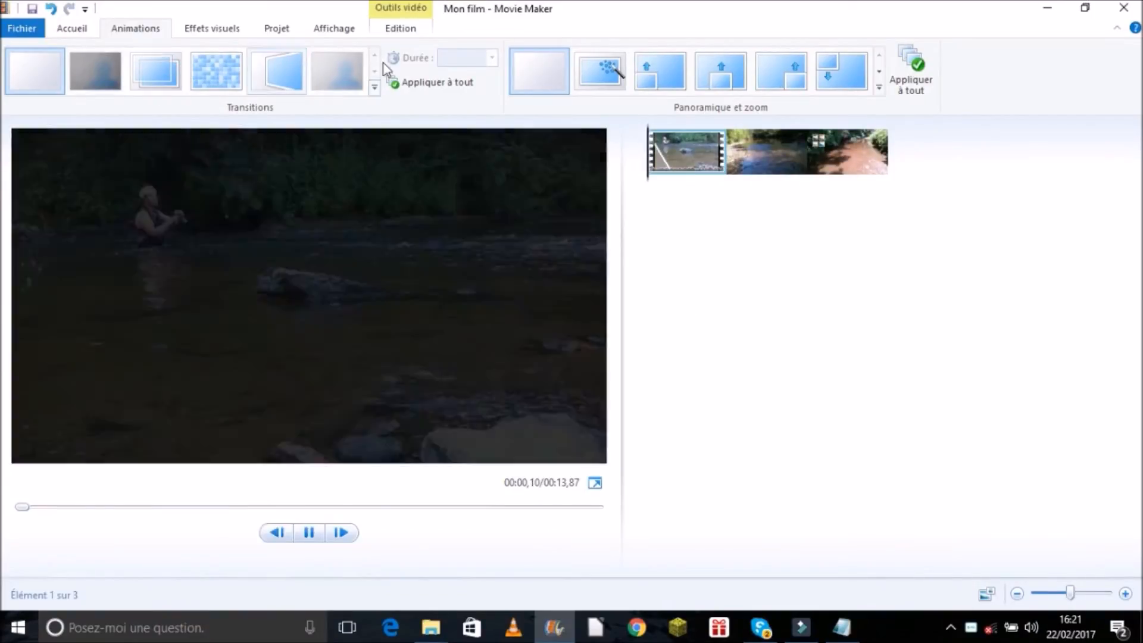
# Step: Apply pan and zoom effects to the second and third photos
pyautogui.click(655, 164)
pyautogui.rightClick(655, 166)
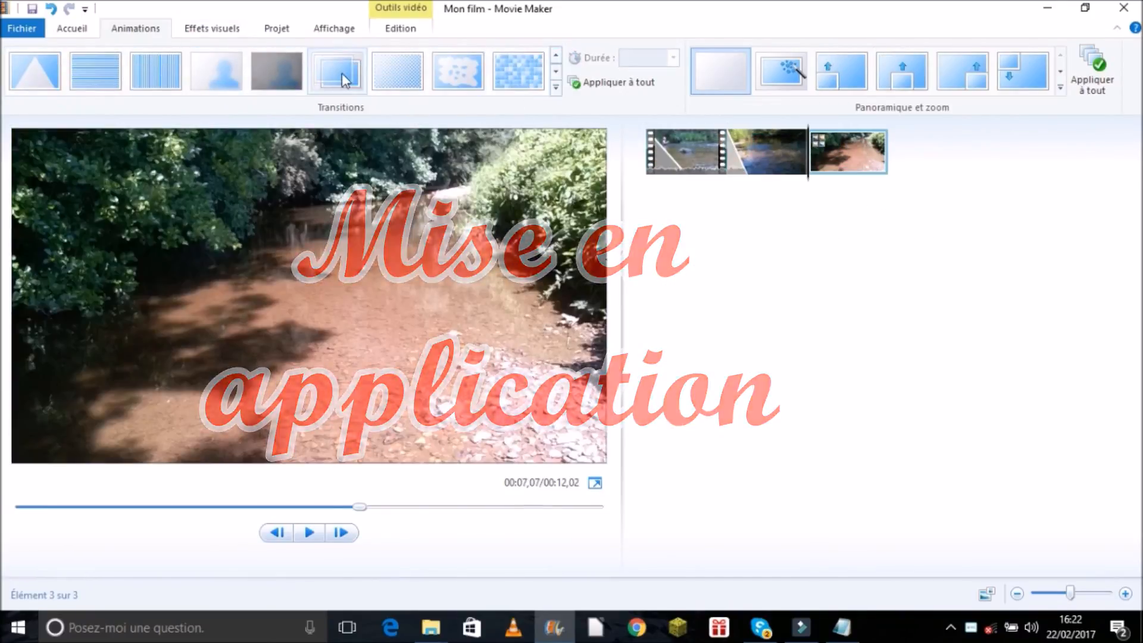
pyautogui.click(767, 156)
pyautogui.click(1060, 87)
pyautogui.click(860, 438)
pyautogui.click(848, 155)
pyautogui.click(1060, 87)
pyautogui.click(902, 437)
# Step: Add a music track from the music files, starting at the first photo
pyautogui.click(401, 28)
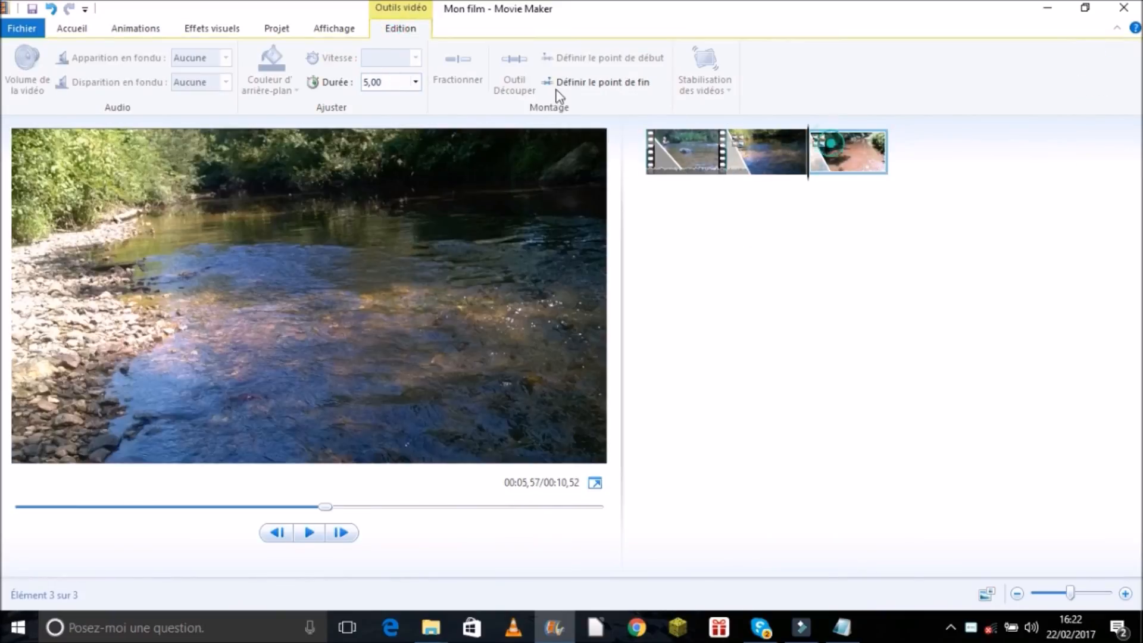
pyautogui.click(662, 170)
pyautogui.click(71, 28)
pyautogui.click(188, 66)
pyautogui.doubleClick(445, 342)
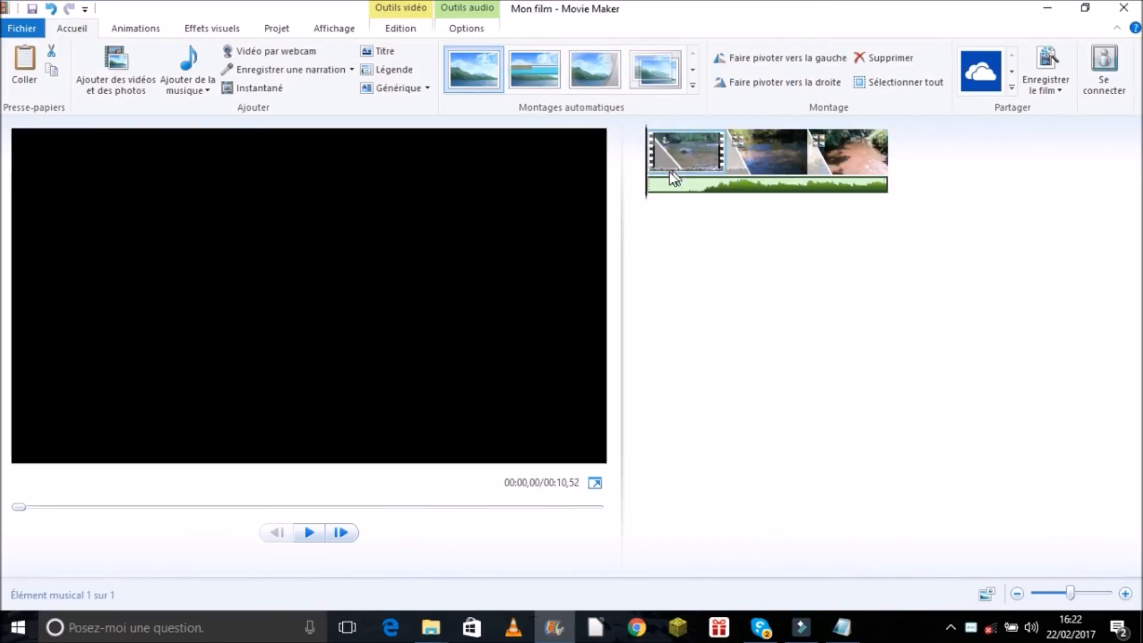
# Step: Cut the first 1.43 s off the music and align the remaining part with the film's start
pyautogui.moveTo(649, 196); pyautogui.dragTo(706, 191)
pyautogui.rightClick(707, 186)
pyautogui.click(749, 330)
pyautogui.click(674, 184)
pyautogui.rightClick(679, 185)
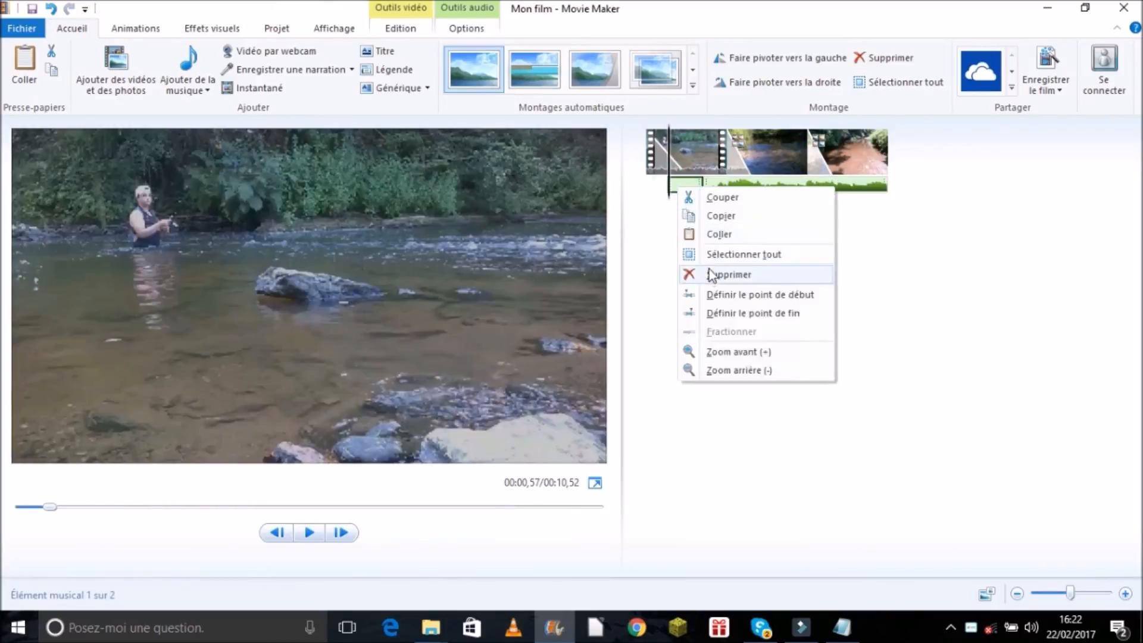
pyautogui.click(710, 272)
pyautogui.click(634, 194)
# Step: Set both the fade-in and the fade-out of the music to Rapide
pyautogui.click(466, 28)
pyautogui.click(227, 57)
pyautogui.click(191, 121)
pyautogui.click(227, 81)
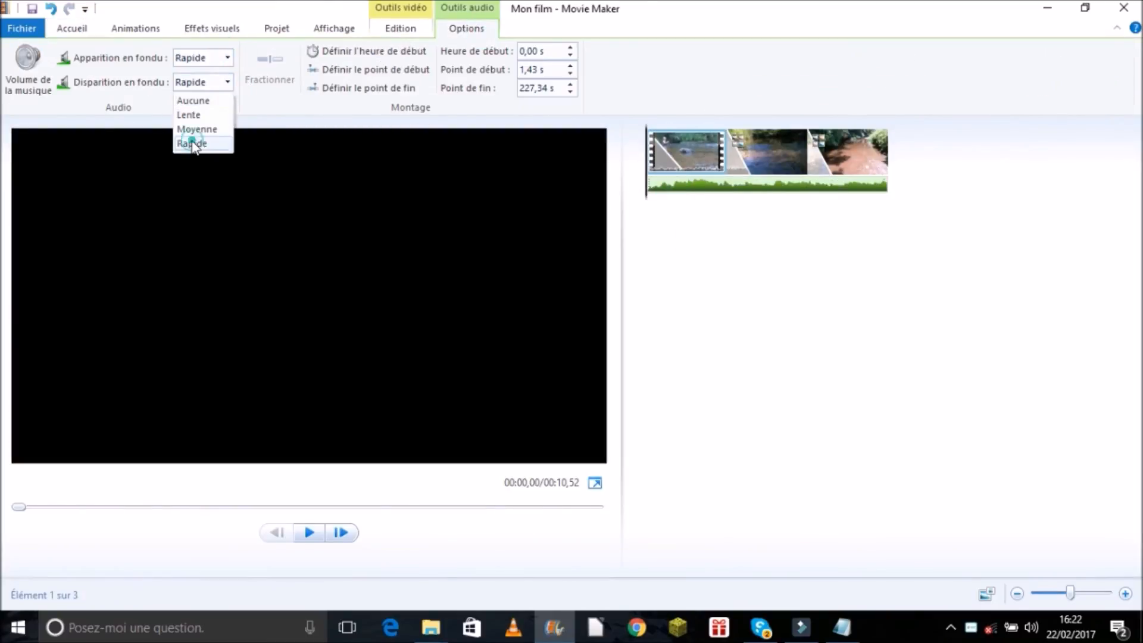
pyautogui.click(191, 146)
# Step: Review the music volume and the project's audio mix, and play the film
pyautogui.click(27, 65)
pyautogui.click(286, 29)
pyautogui.click(13, 85)
pyautogui.click(754, 287)
pyautogui.click(309, 532)
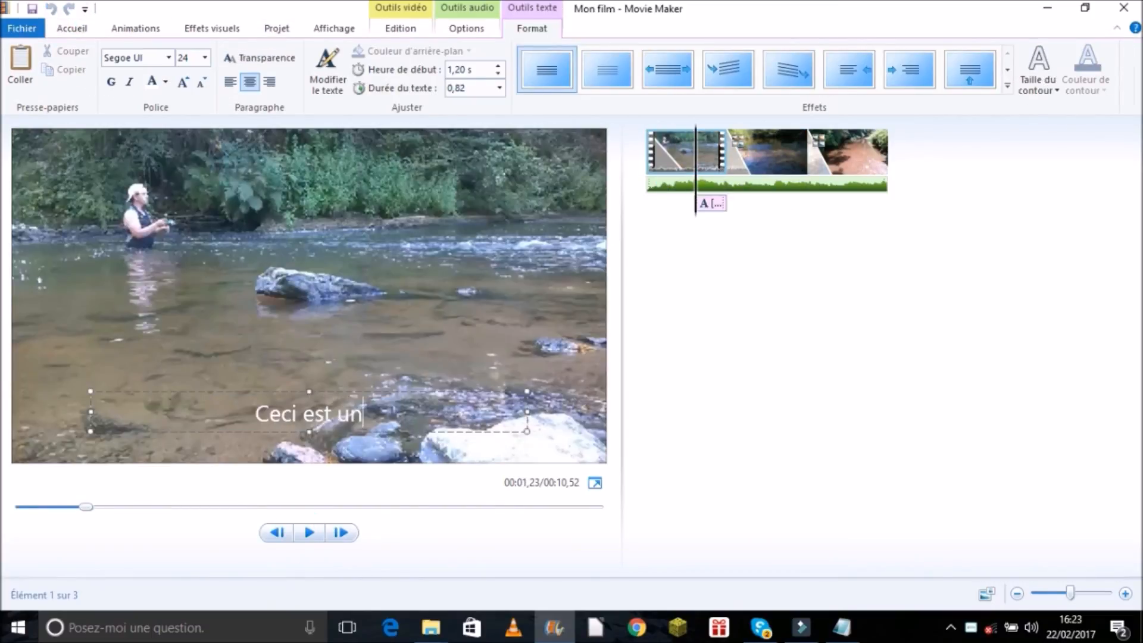
# Step: Write the caption "Ceci est un test (oui j'ai pas d'idées)" at 1.20 s in red Showcard Gothic, size 48
pyautogui.write("ai pas d'idées)")
pyautogui.click(152, 81)
pyautogui.click(168, 57)
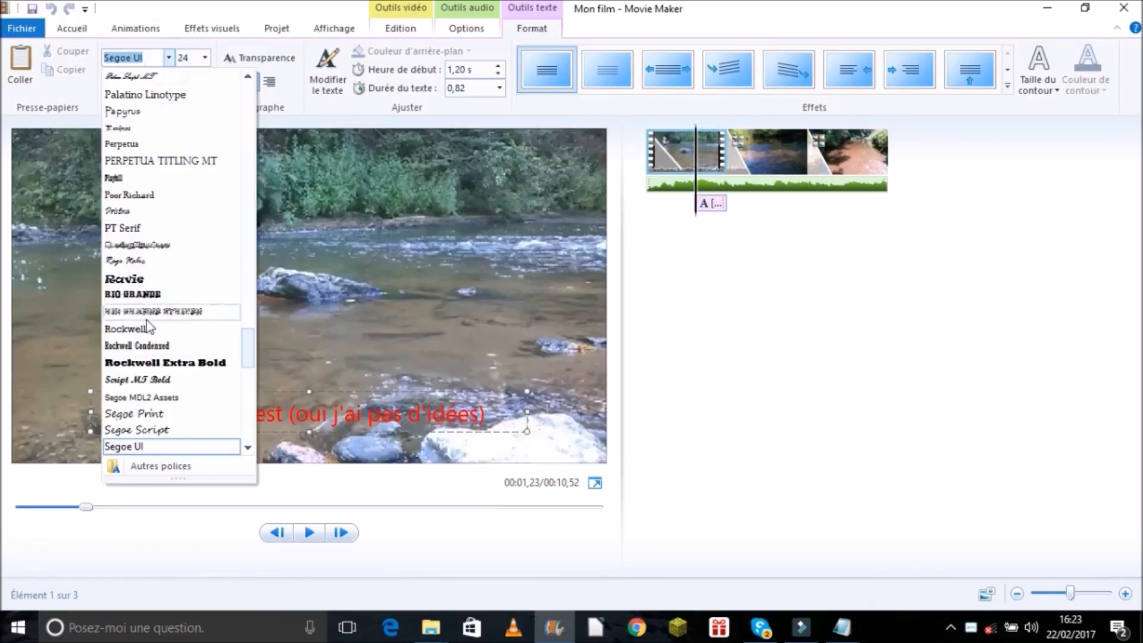
pyautogui.click(173, 312)
pyautogui.click(204, 57)
pyautogui.click(185, 291)
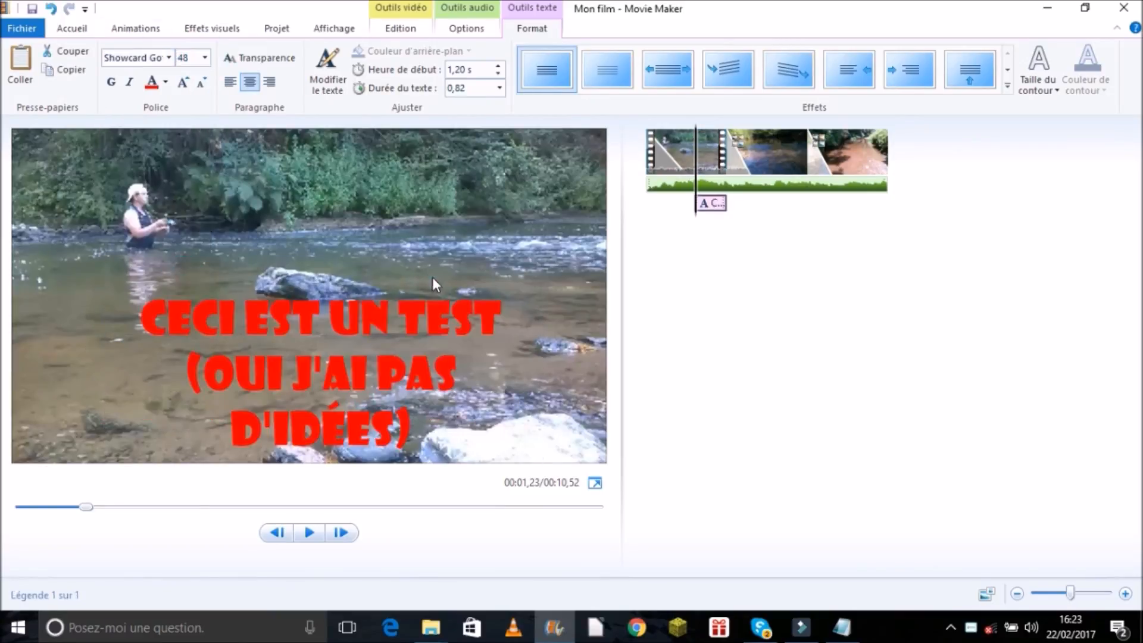
# Step: Give the "Ceci est un test" caption a white outline and place it near the middle of the picture
pyautogui.click(1039, 78)
pyautogui.click(1041, 146)
pyautogui.click(1082, 86)
pyautogui.click(1003, 126)
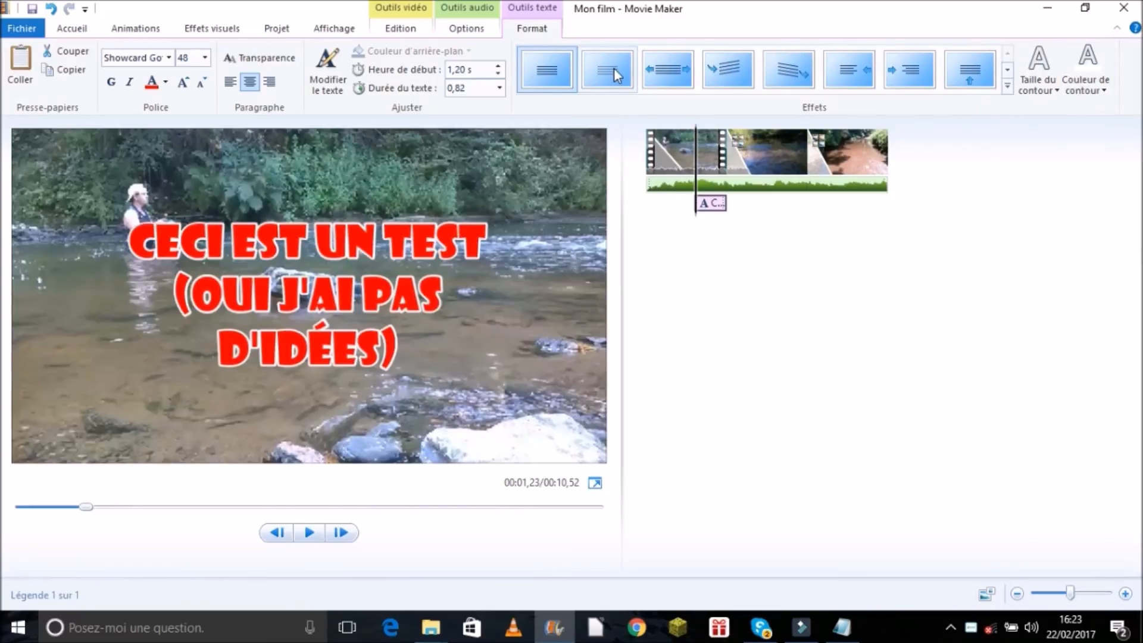
# Step: Give the "Ceci est un test" caption the first Emphase effect, a 3 s duration and a 0.72 s start, and preview it
pyautogui.click(614, 69)
pyautogui.click(468, 88)
pyautogui.write('3')
pyautogui.press('Return')
pyautogui.moveTo(710, 204); pyautogui.dragTo(689, 205)
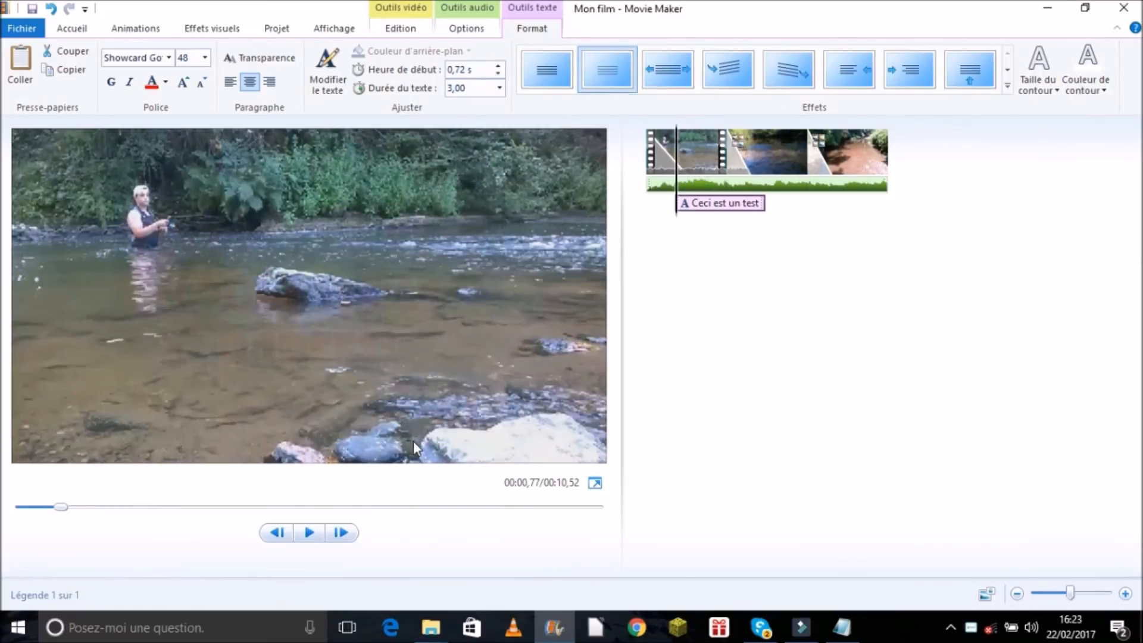
pyautogui.press('space')
pyautogui.press('space')
# Step: Record a narration over the second and third photos and save it under the suggested file name
pyautogui.click(280, 66)
pyautogui.click(28, 65)
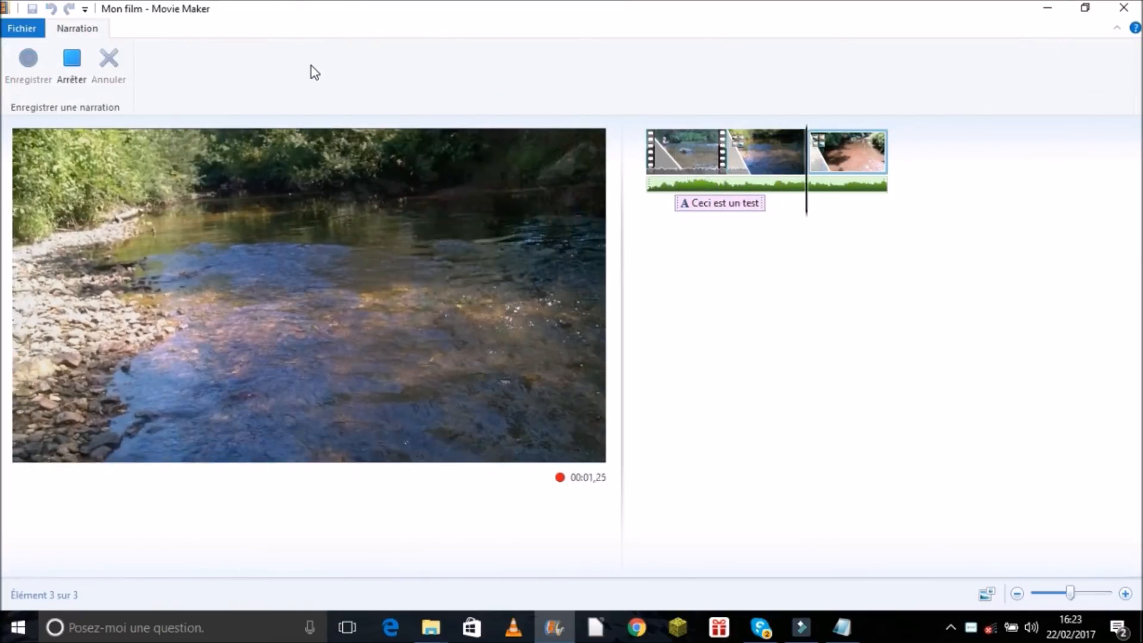
pyautogui.click(72, 66)
pyautogui.click(428, 372)
# Step: Split the narration at 4.67 s, remove its first part, and play the film to check the result
pyautogui.rightClick(782, 204)
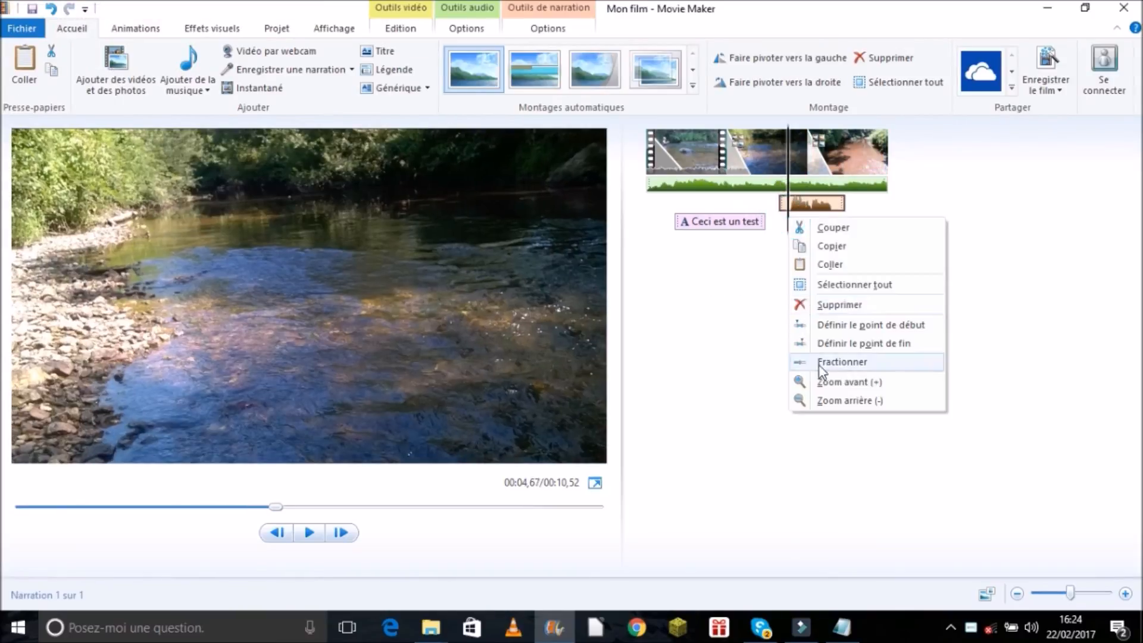
pyautogui.click(821, 293)
pyautogui.press('space')
pyautogui.press('space')
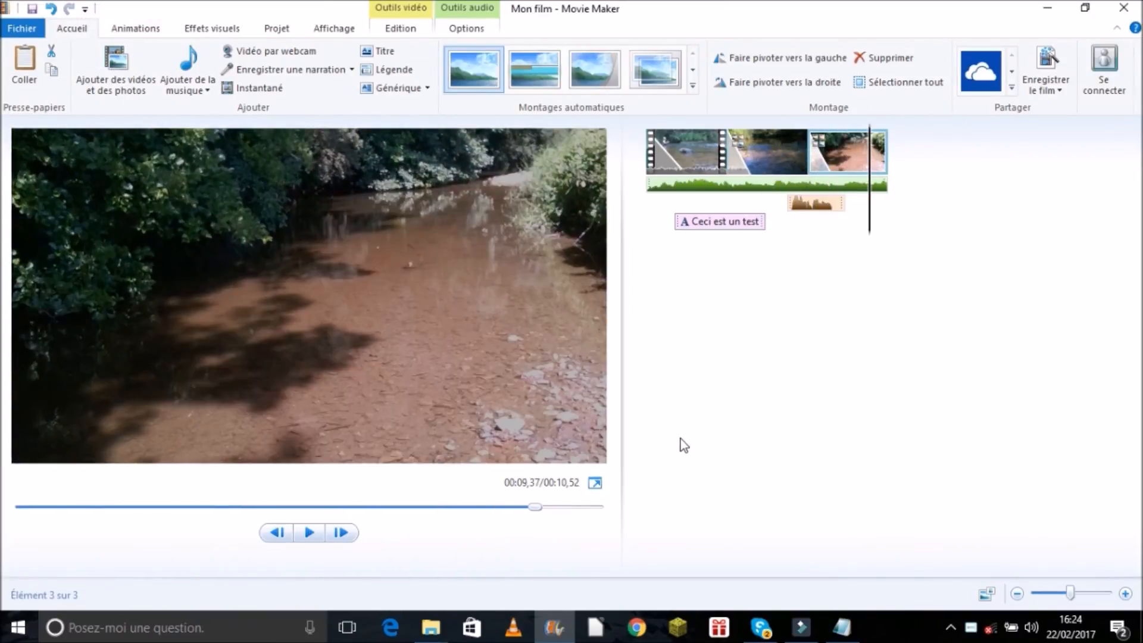
# Step: Display the visual effects and play the film from the beginning
pyautogui.click(211, 28)
pyautogui.click(650, 149)
pyautogui.press('space')
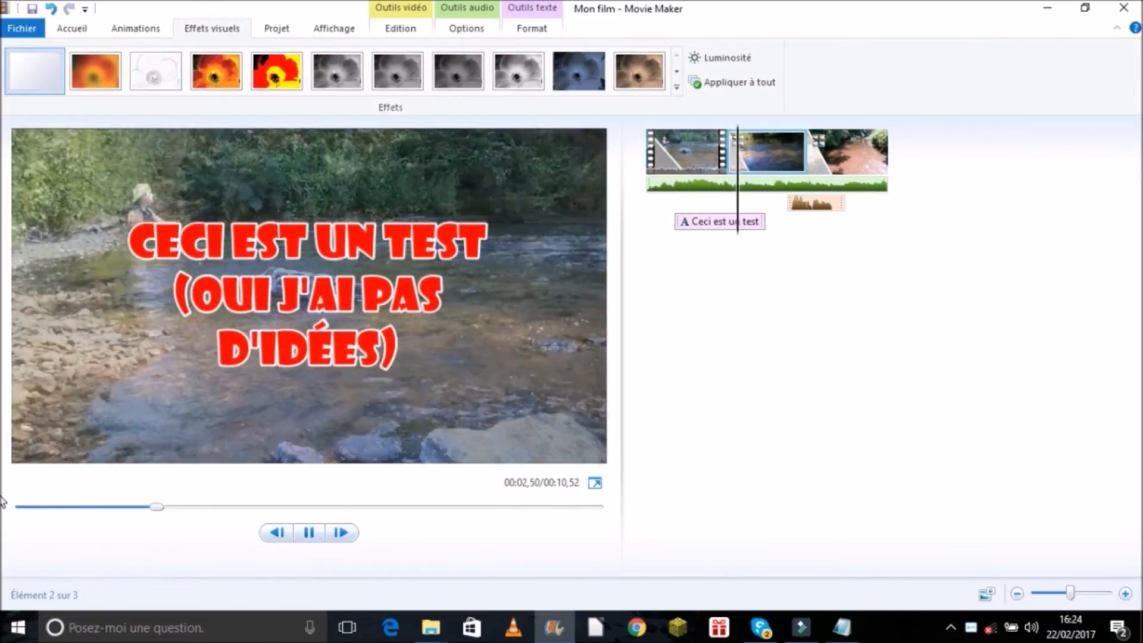